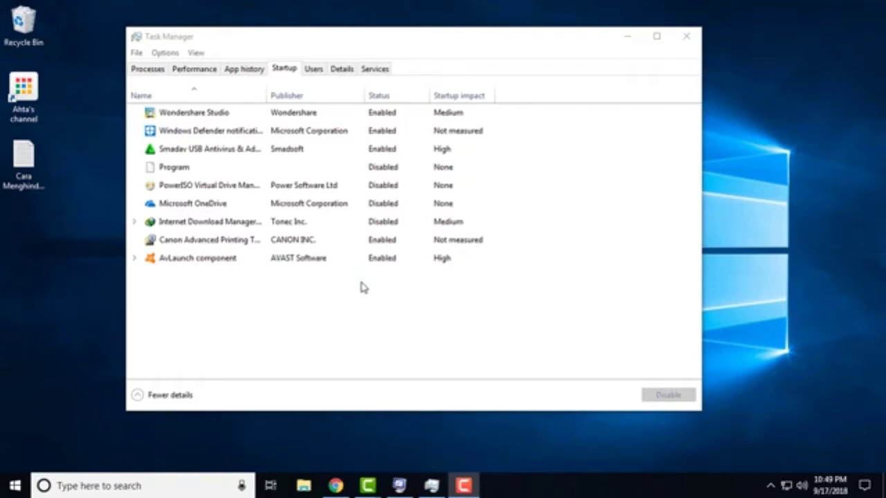
- Disable the Wondershare Studio, Windows Defender notification and Canon Advanced Printing startup items, and close Task Manager
right_click(385, 120)
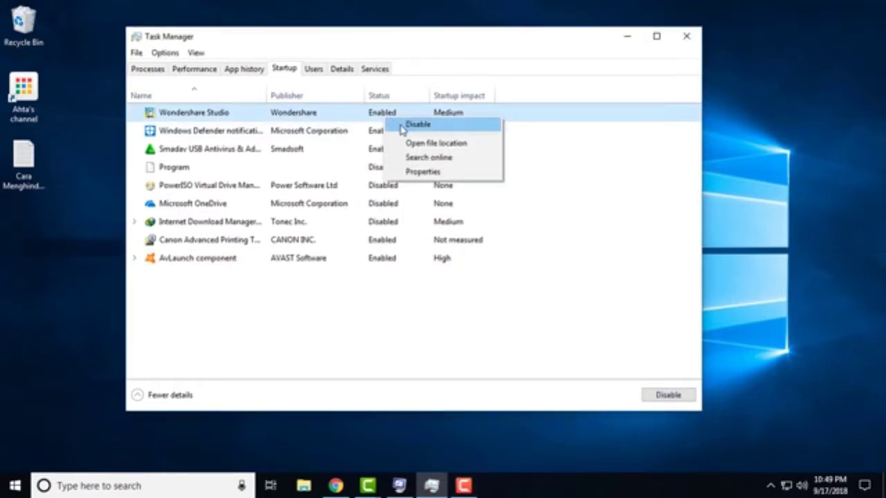
click(415, 124)
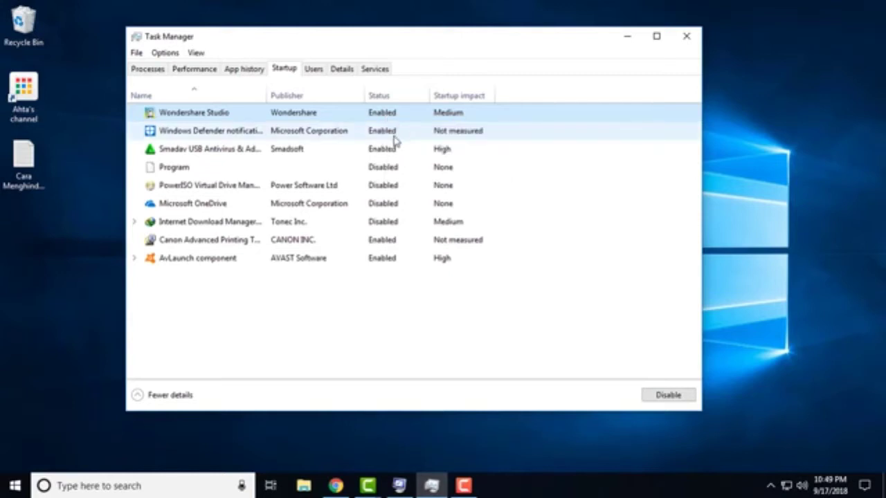
right_click(386, 133)
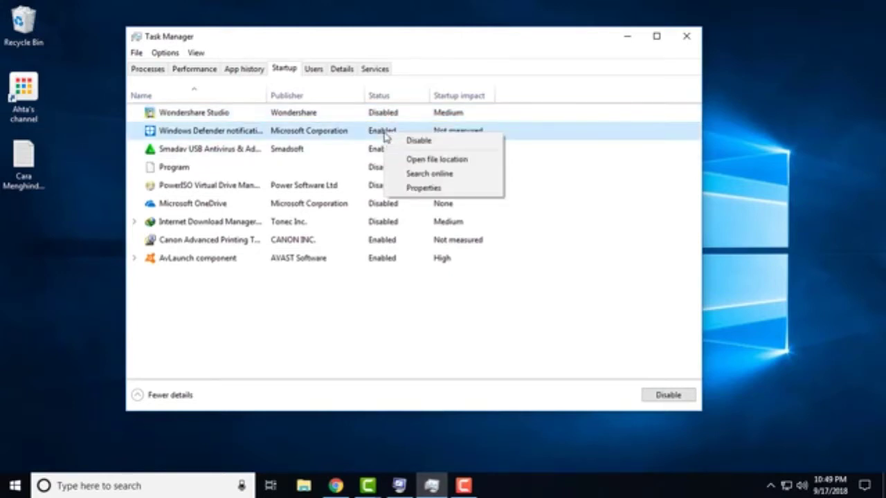
click(405, 142)
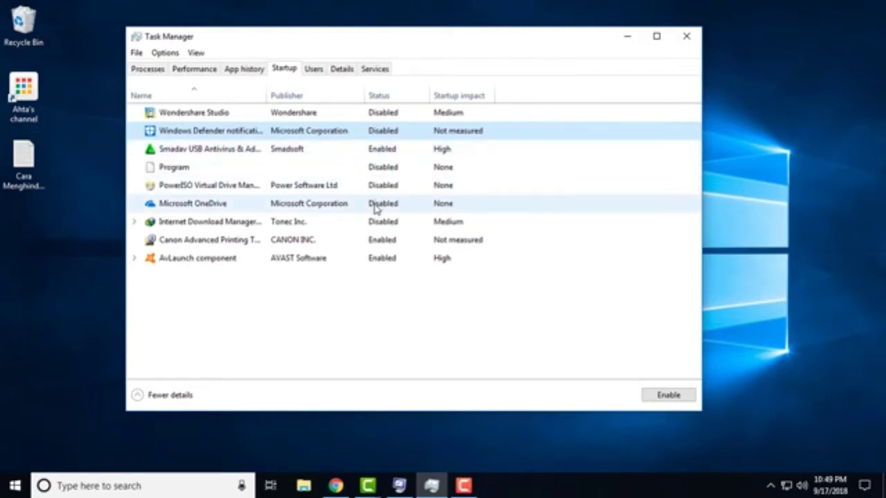
right_click(381, 247)
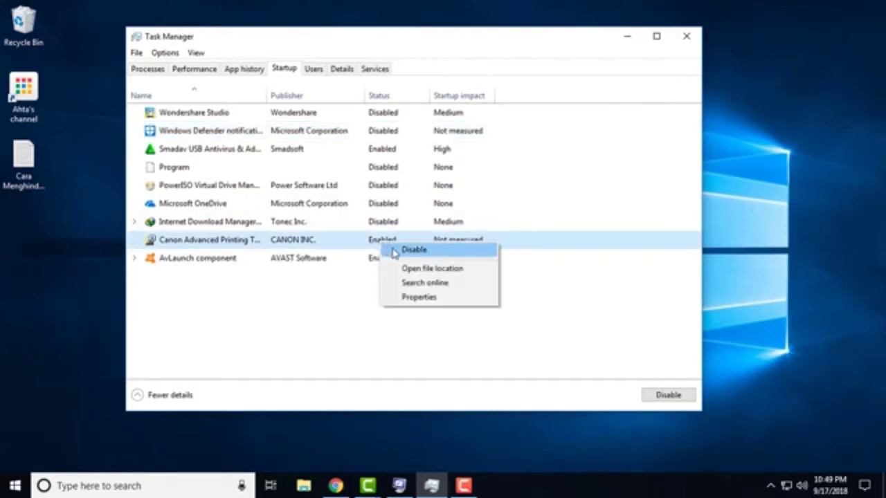
click(393, 250)
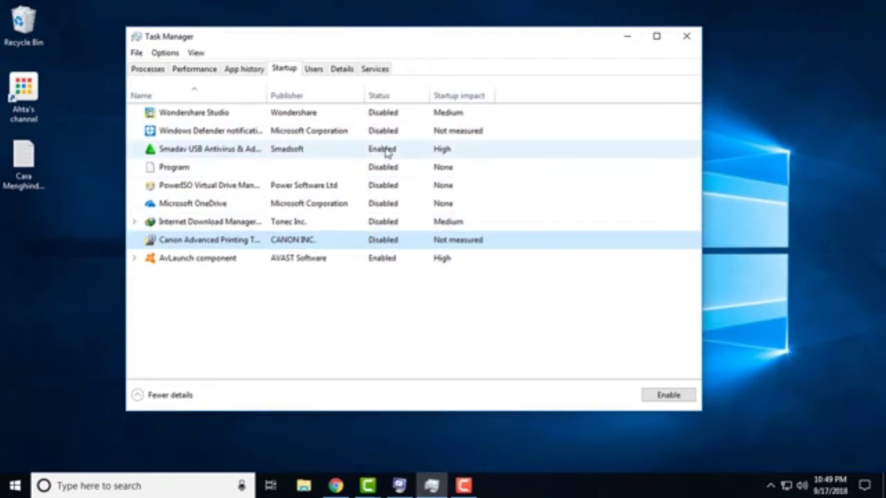
click(688, 36)
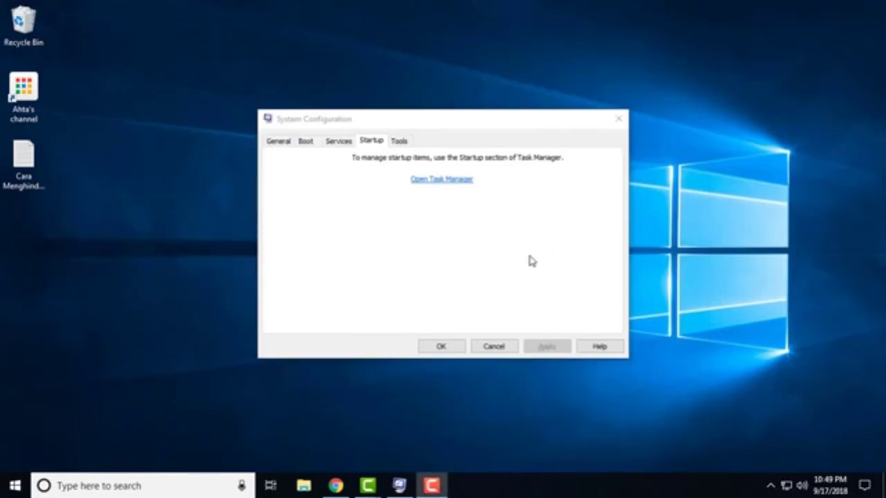
- Configure the Windows 10 boot options with OS boot information off, No GUI boot on and a timeout of 3 seconds
click(307, 143)
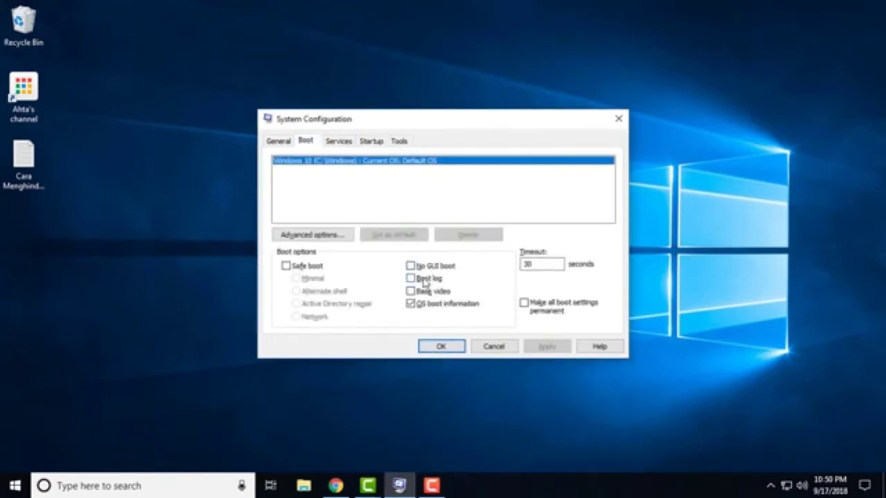
click(411, 303)
click(415, 269)
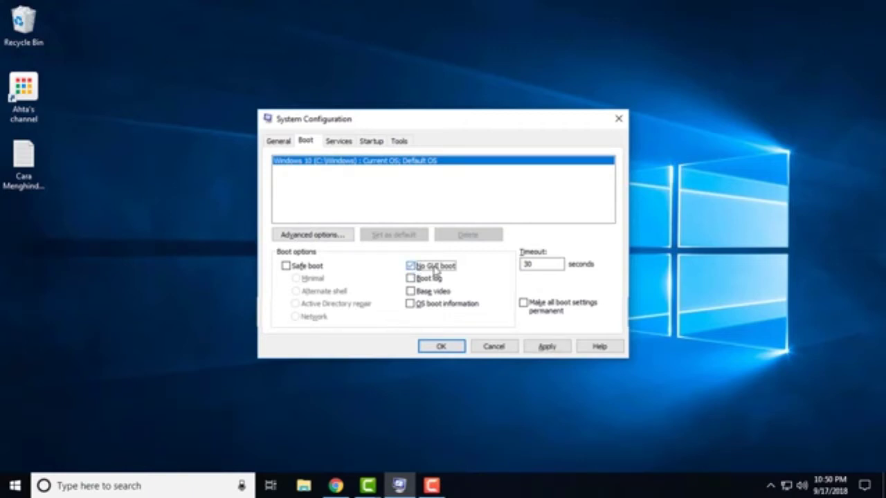
double_click(528, 265)
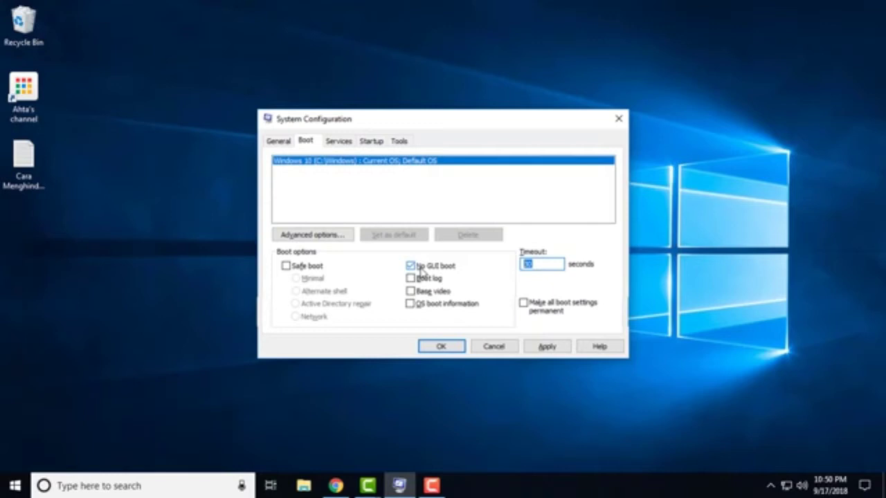
text(3)
key(alt+o)
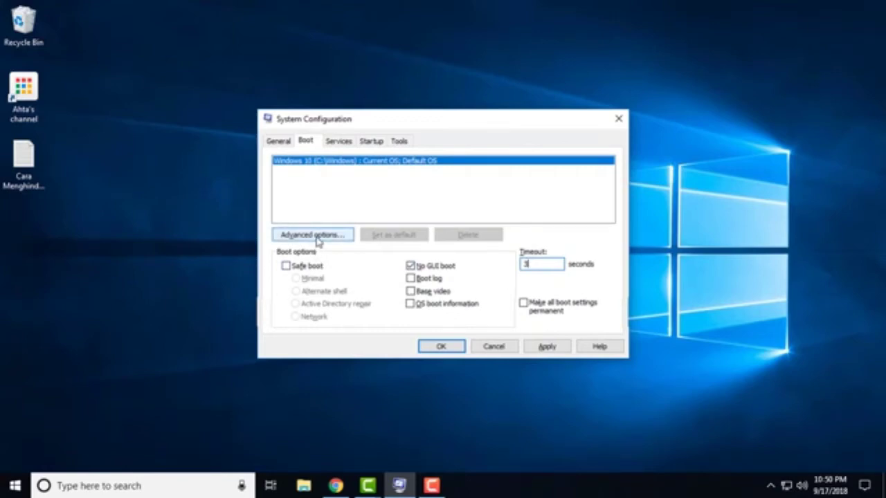
- Set the number of processors to 3 in the advanced boot options and confirm
click(317, 238)
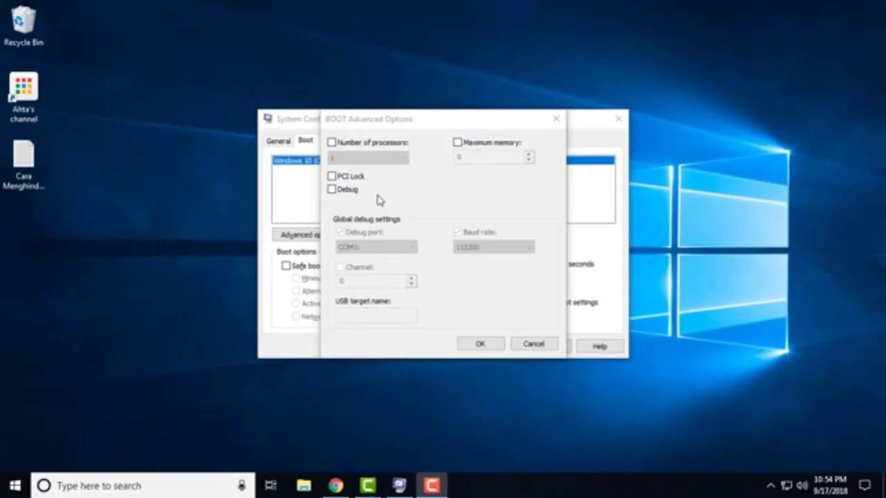
click(332, 143)
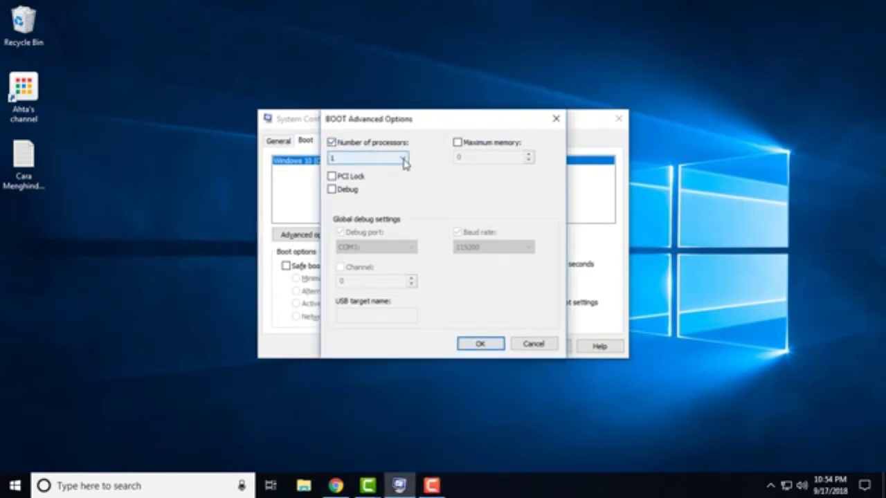
click(404, 160)
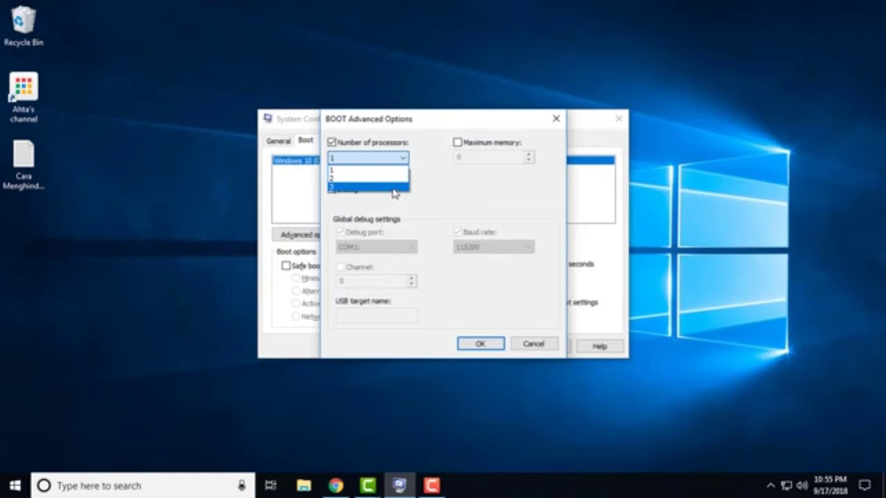
click(394, 187)
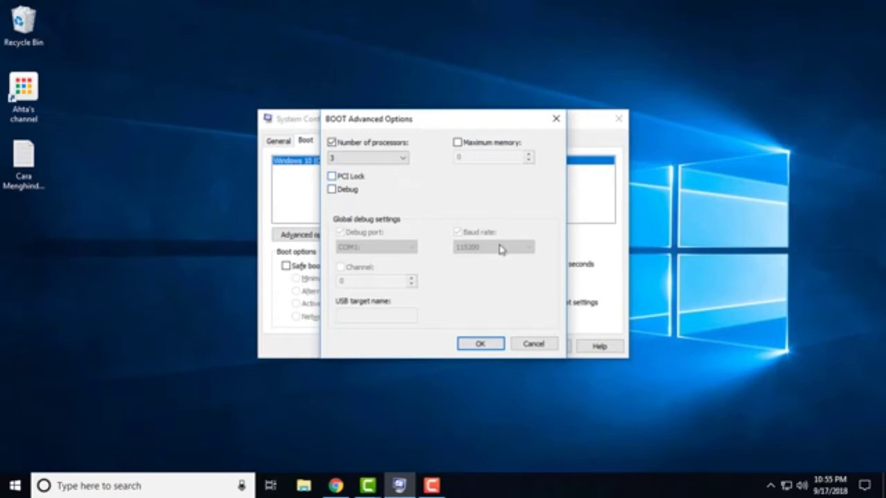
click(480, 345)
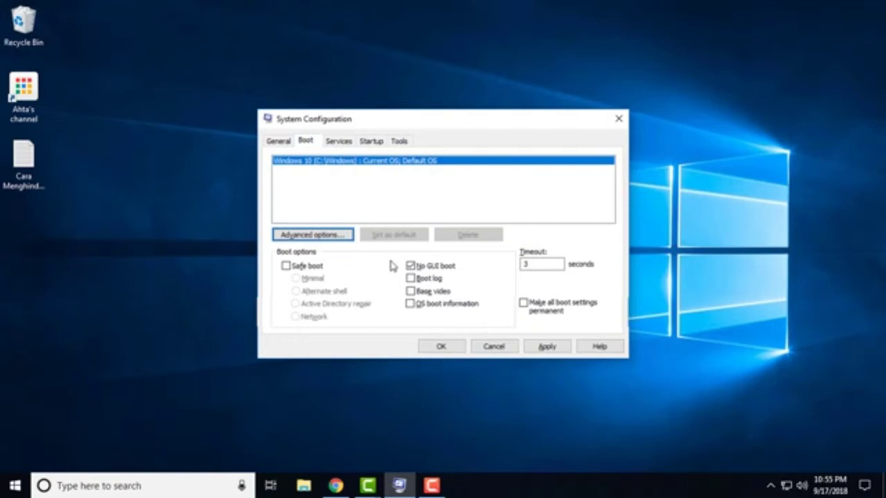
- Apply the boot configuration changes and leave System Configuration without restarting the computer
click(527, 263)
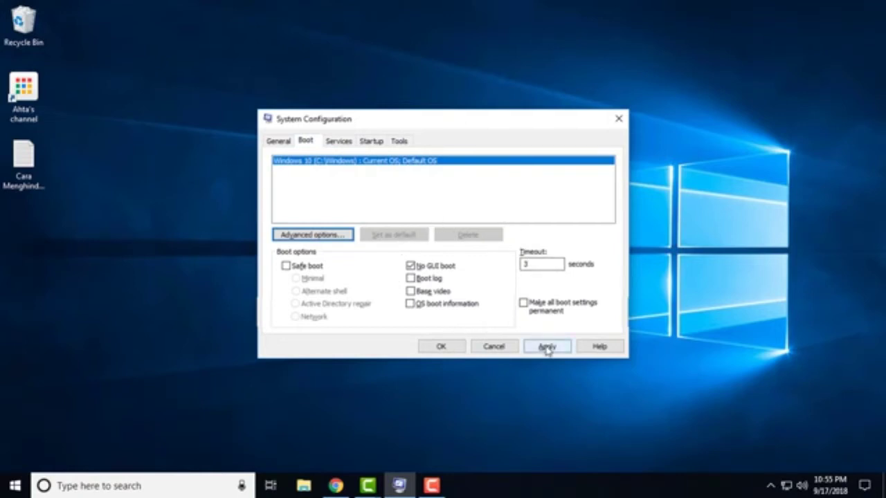
click(546, 348)
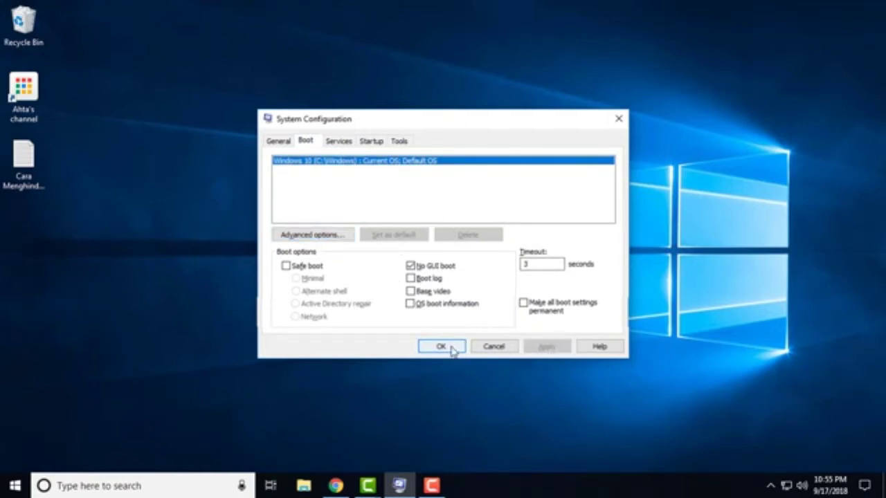
click(451, 350)
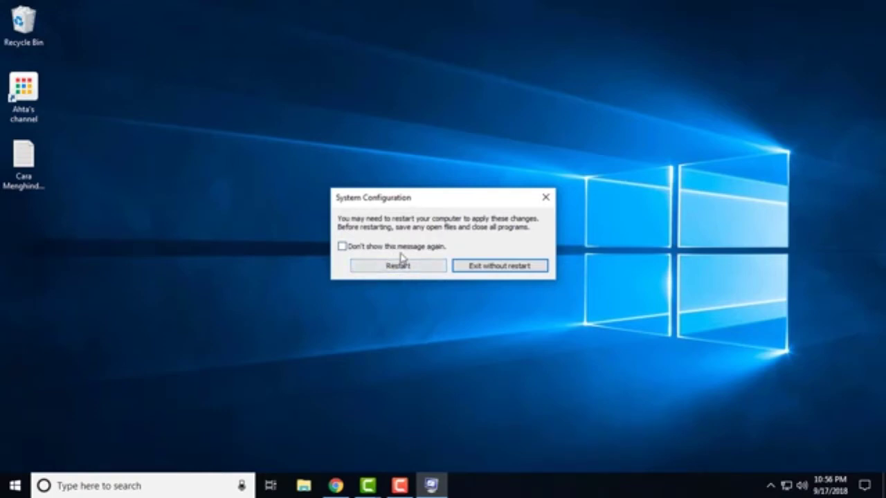
click(545, 198)
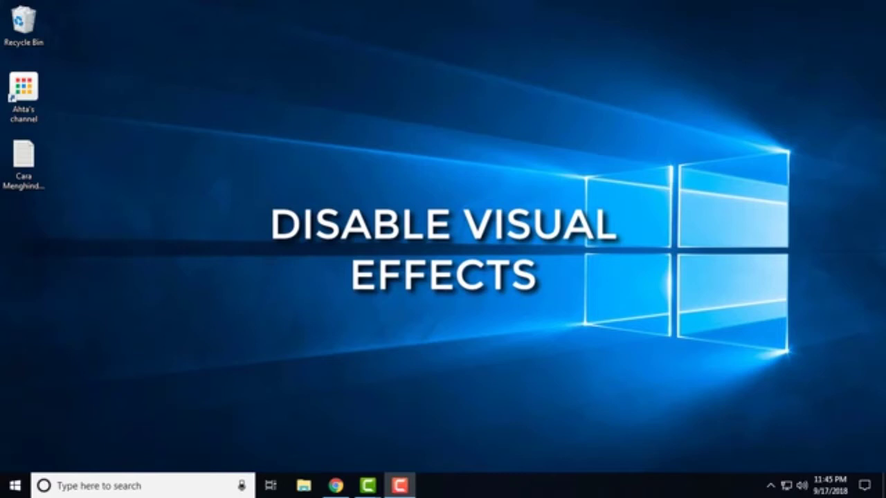
- Search Windows for "system setting" and open the Performance settings from the advanced system properties
click(189, 484)
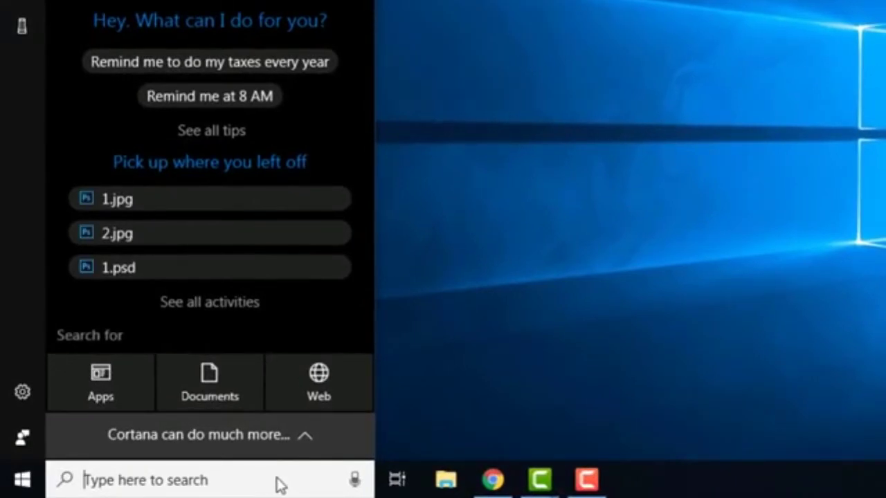
text(s)
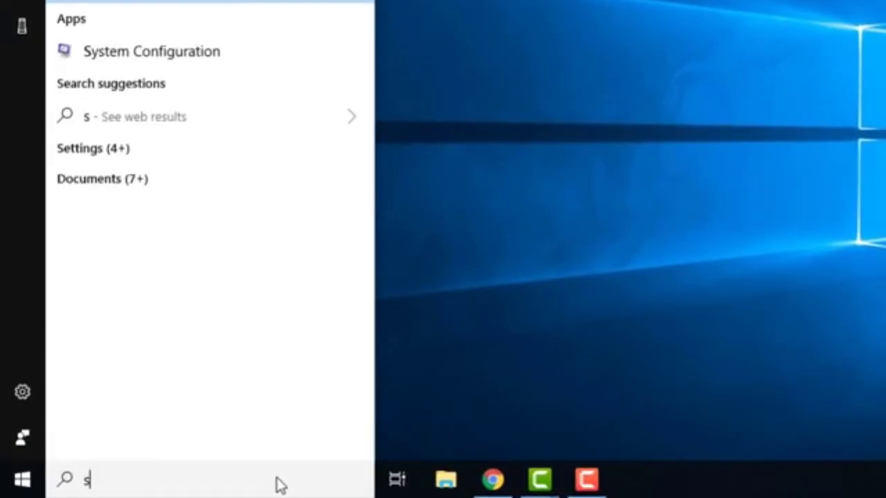
text(ye)
key(BackSpace)
text(stem setting)
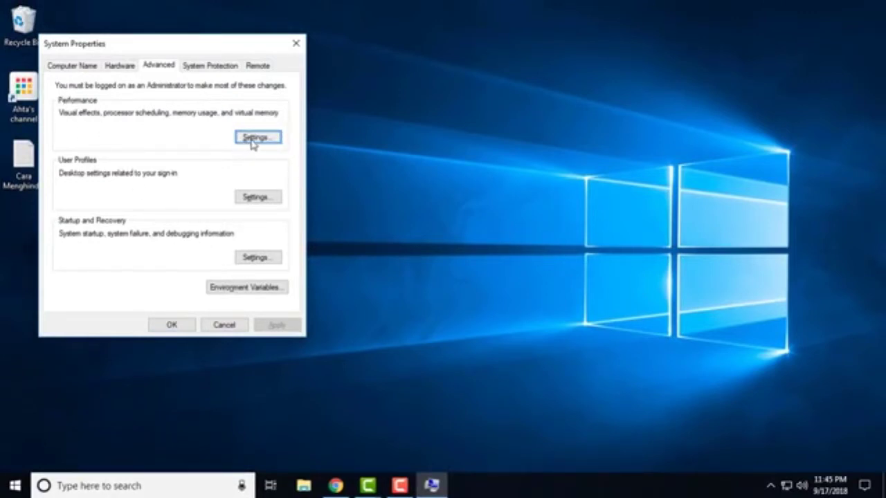
click(256, 138)
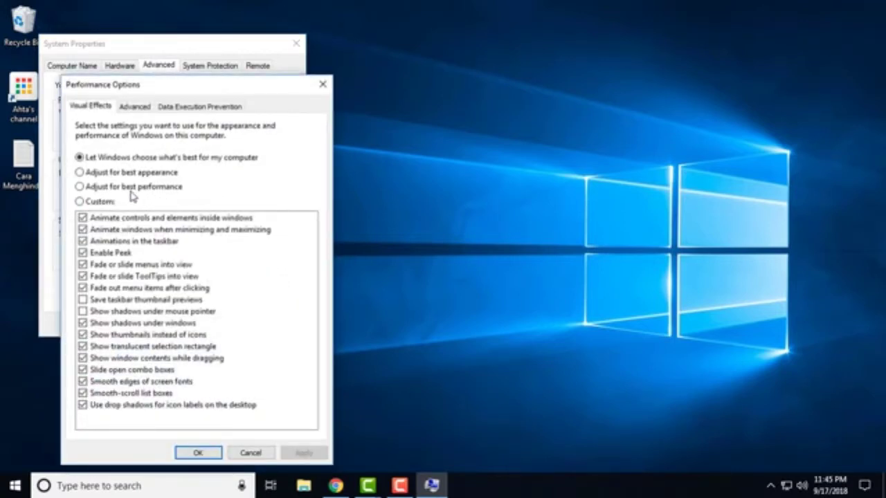
- Adjust visual effects for best performance, keeping only thumbnails instead of icons, window contents while dragging and smooth screen font edges, and apply
click(88, 190)
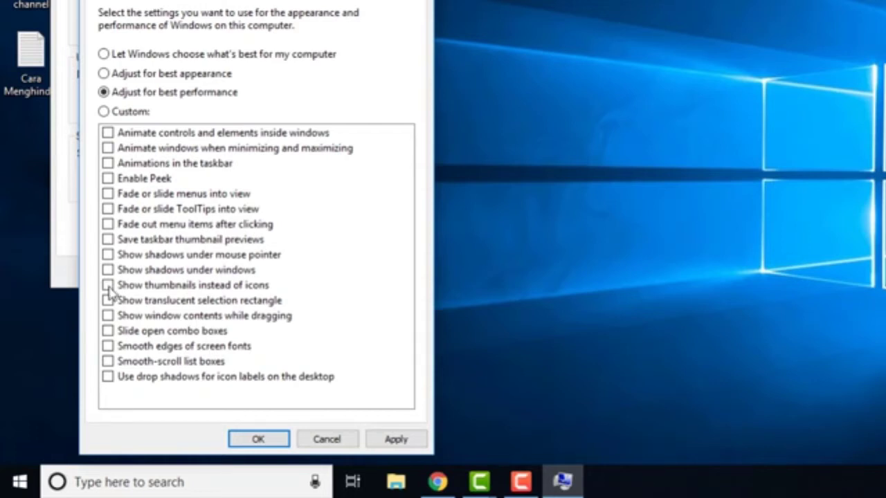
click(107, 286)
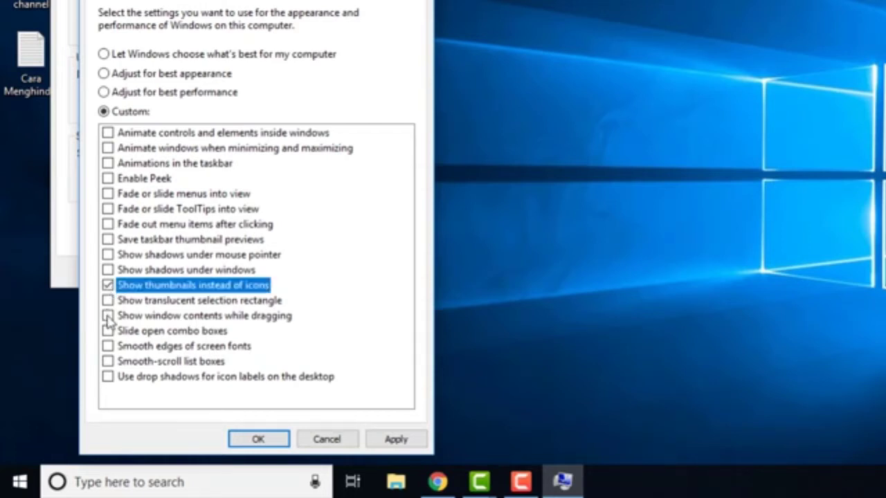
click(108, 316)
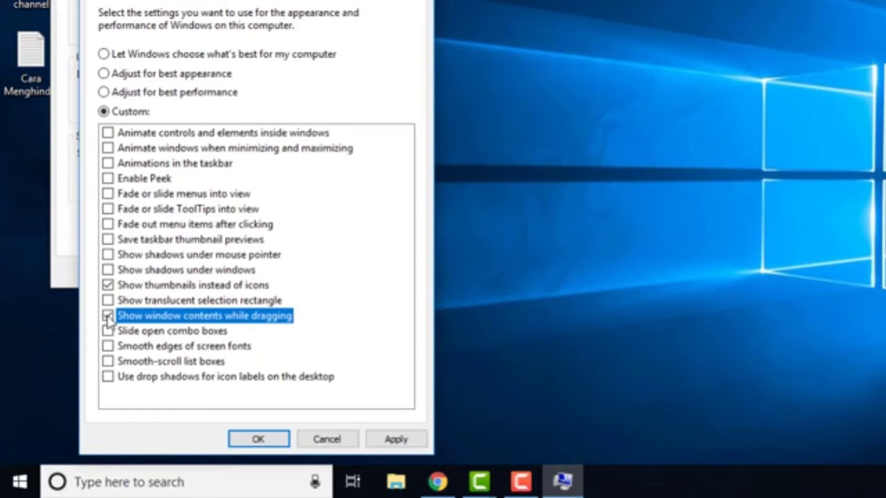
click(108, 346)
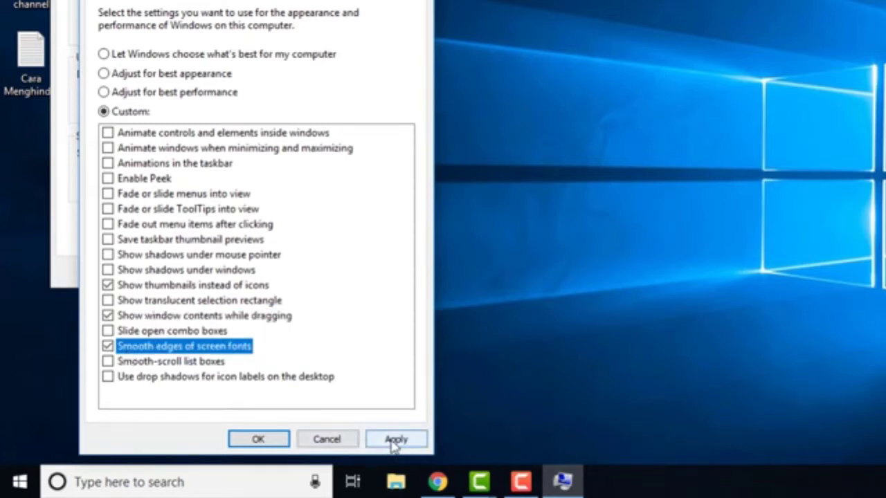
click(393, 441)
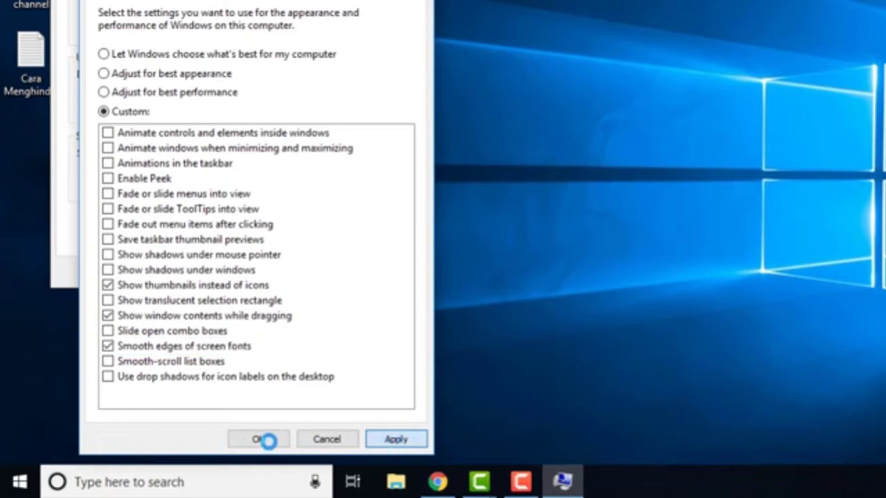
click(263, 440)
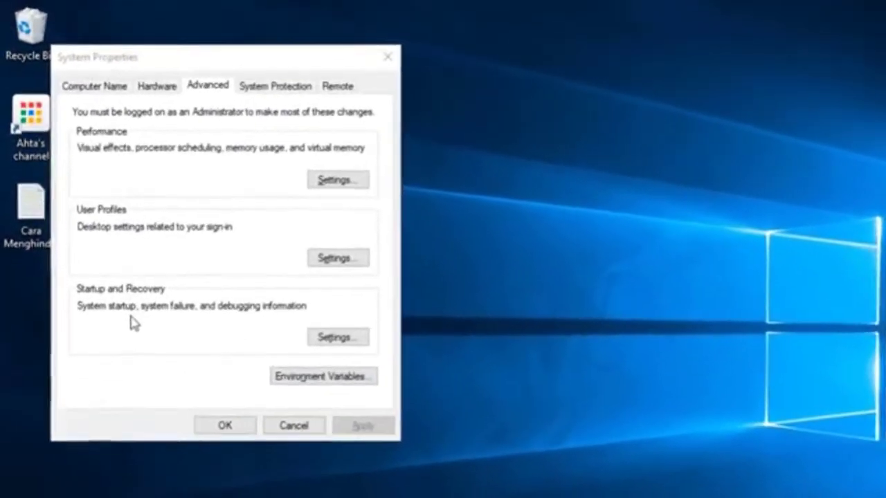
- Turn off the time to display the list of operating systems in Startup and Recovery, and confirm out of System Properties
click(348, 342)
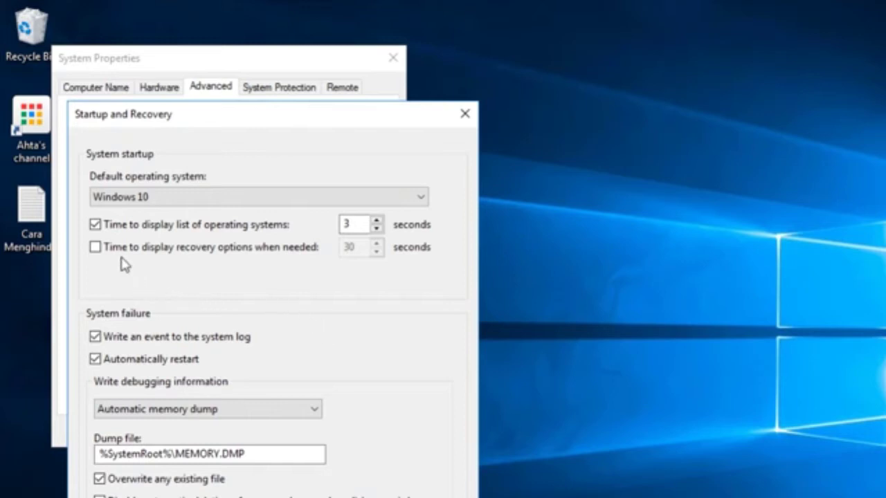
click(95, 225)
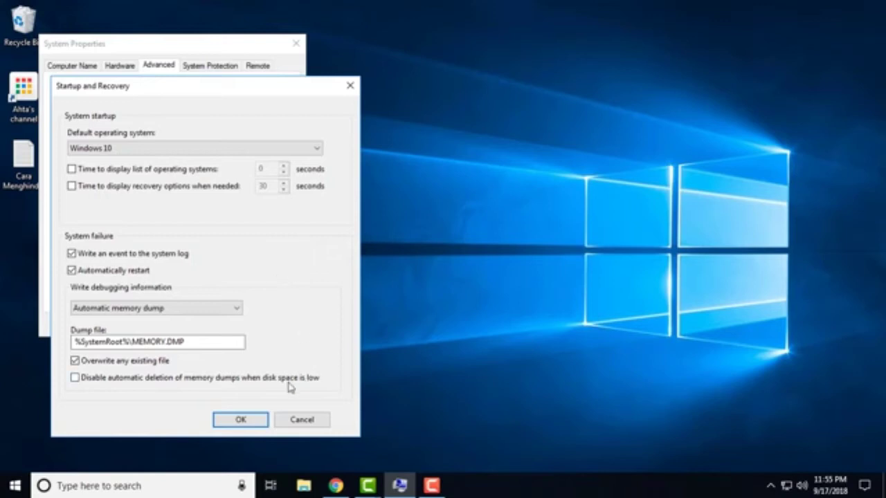
click(240, 419)
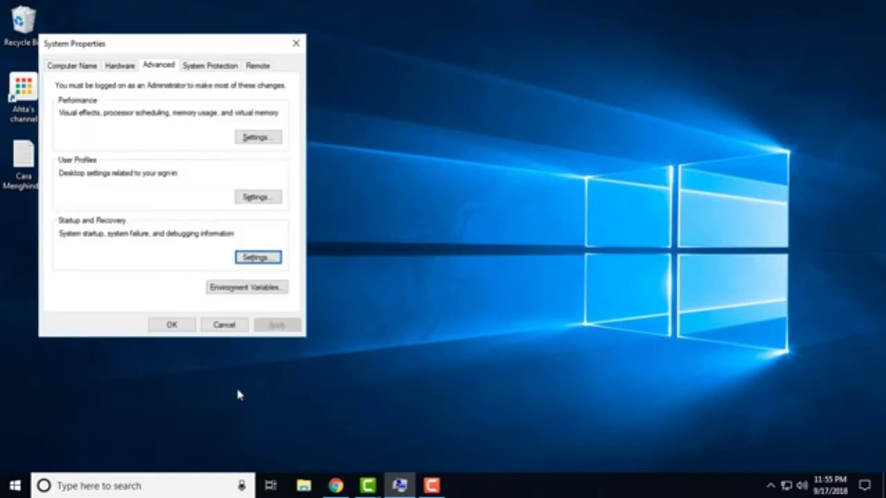
click(171, 330)
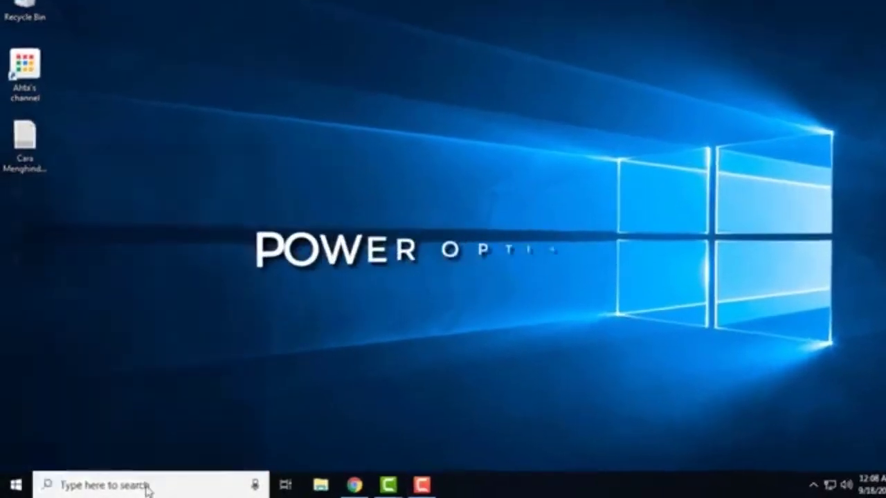
- Search Windows for "control panel" and open Power Options from the Hardware and Sound category
click(146, 487)
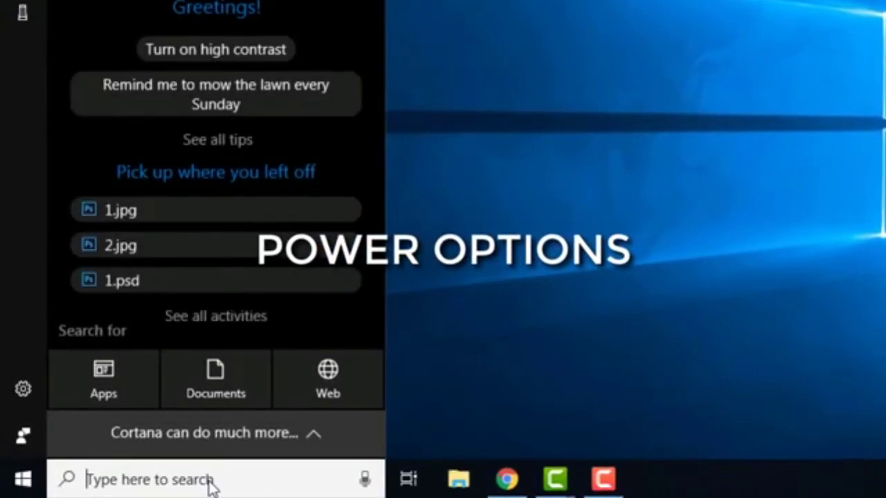
text(co)
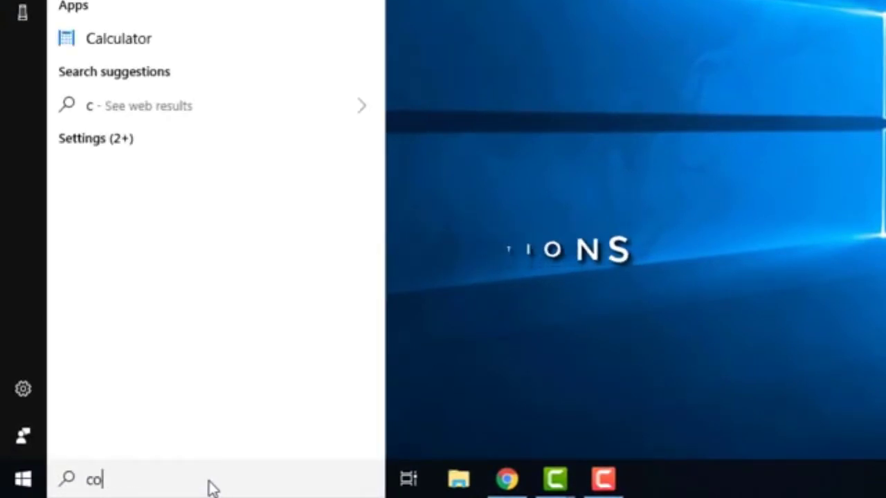
text(ntrol panel)
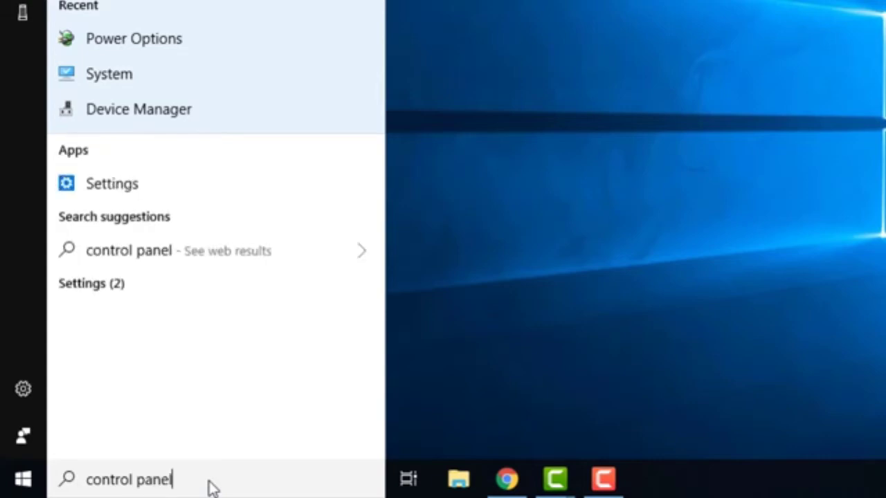
key(Return)
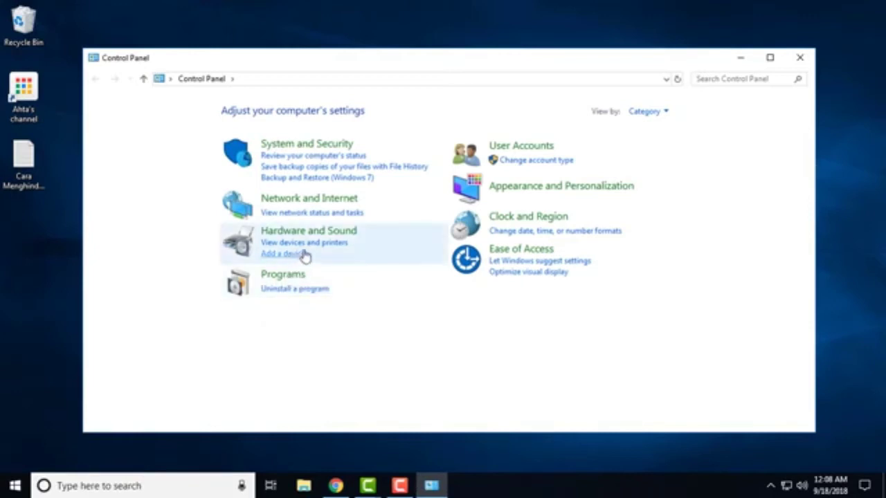
click(320, 232)
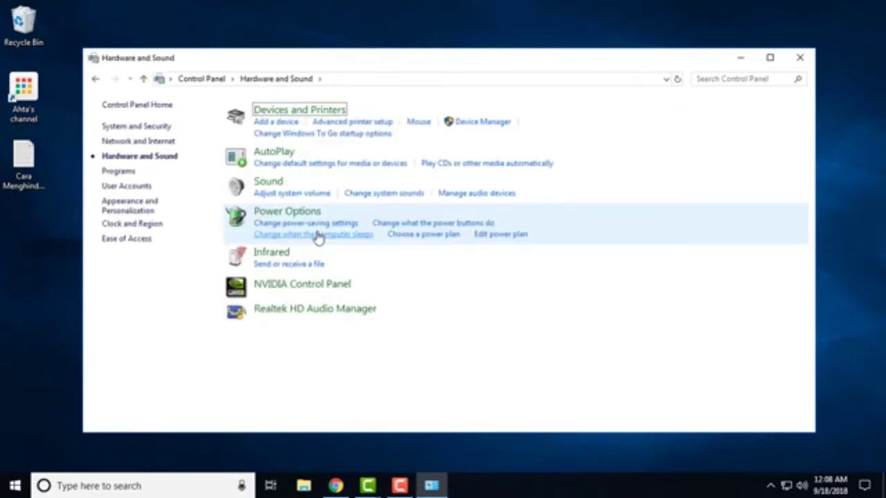
click(284, 215)
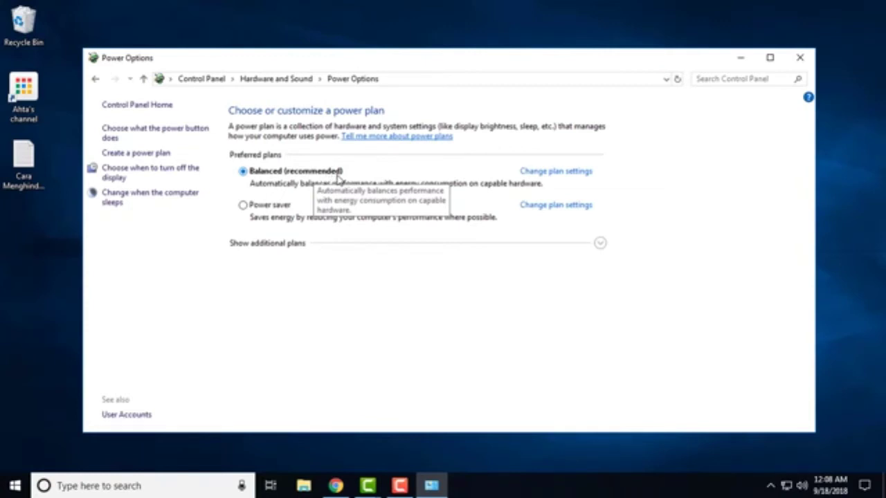
- Show the additional power plans, try the High performance plan, and switch back to Balanced (recommended)
click(296, 246)
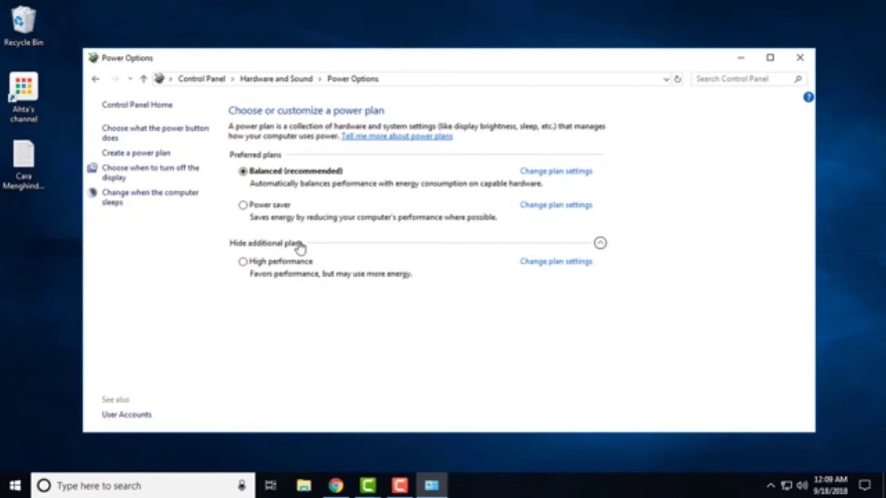
click(277, 265)
click(284, 177)
click(276, 265)
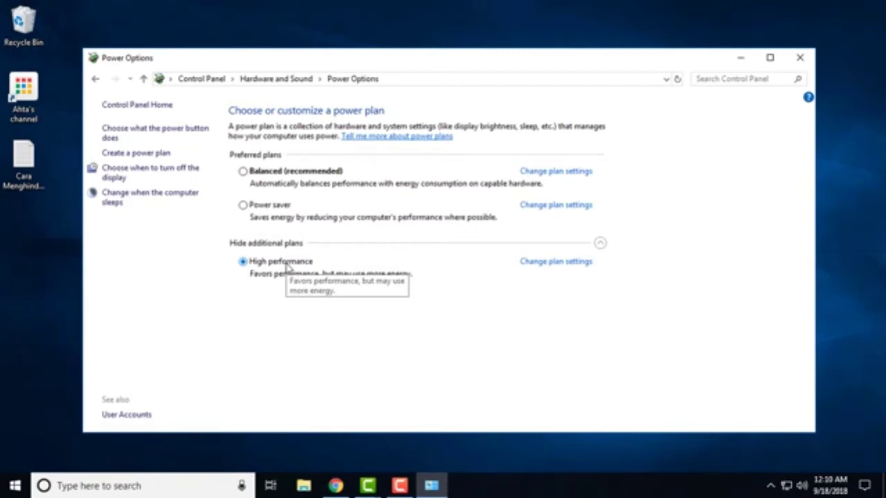
click(278, 173)
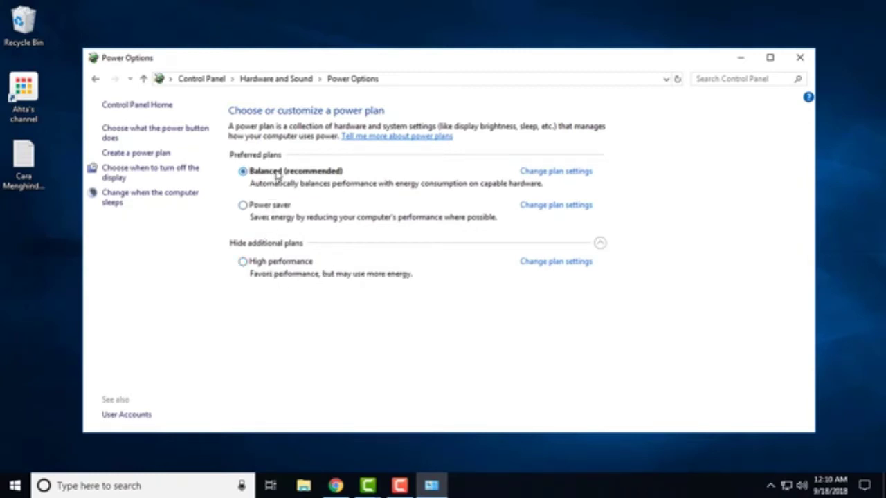
click(283, 260)
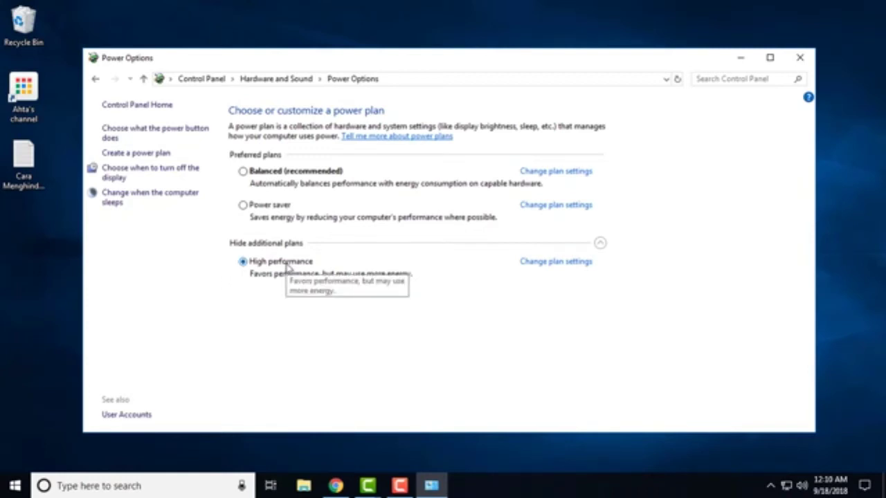
click(277, 173)
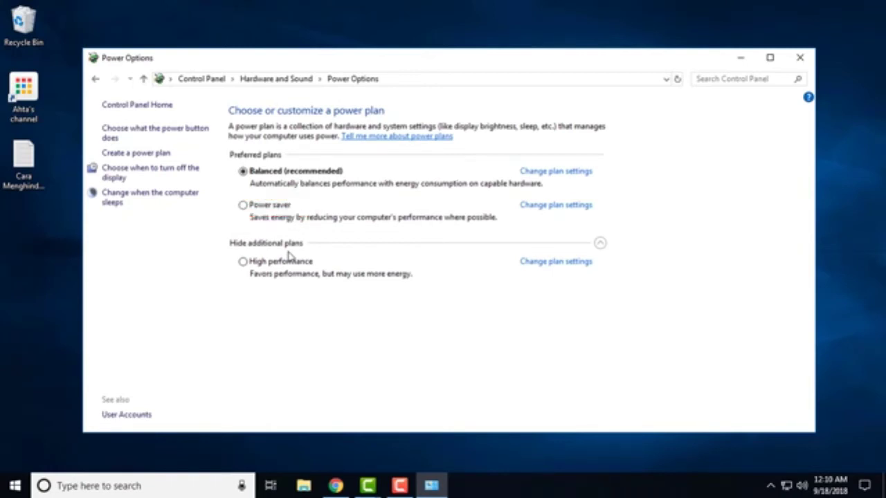
- Close the Power Options window and refresh the desktop
click(799, 59)
right_click(480, 172)
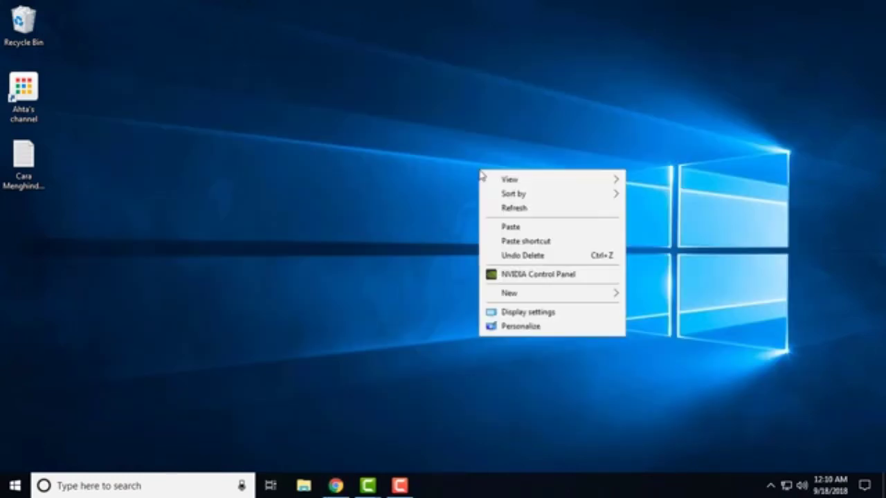
click(514, 209)
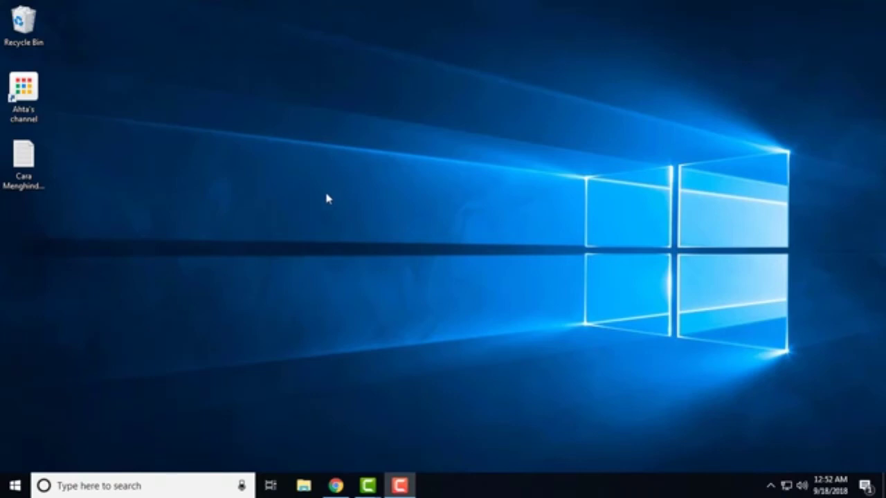
- Open the Services console by running services.msc from the Run dialog
key(super+r)
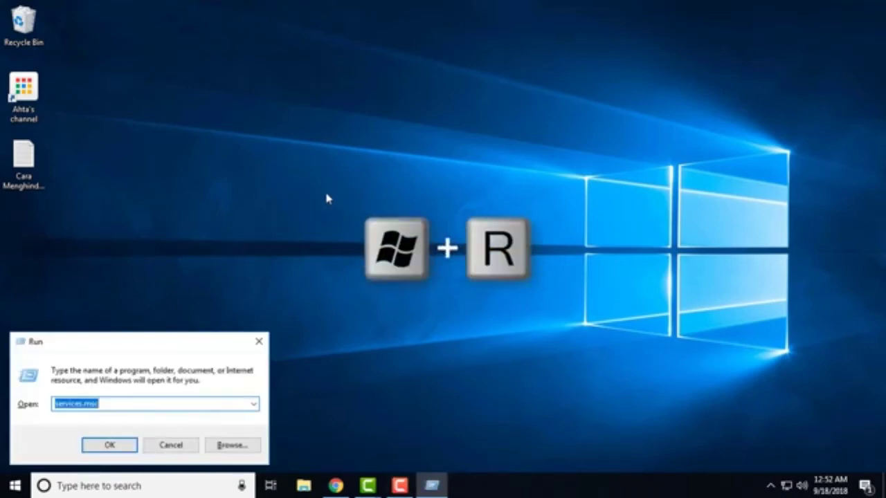
drag(119, 405, 19, 424)
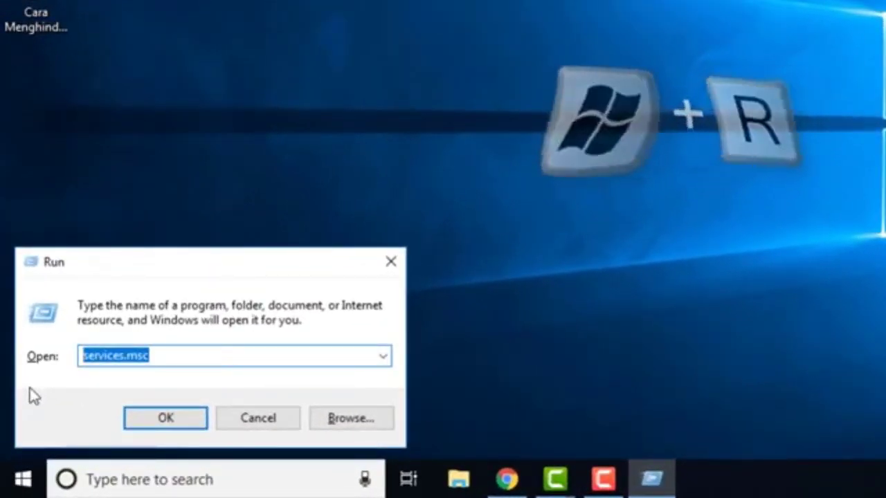
text(ser)
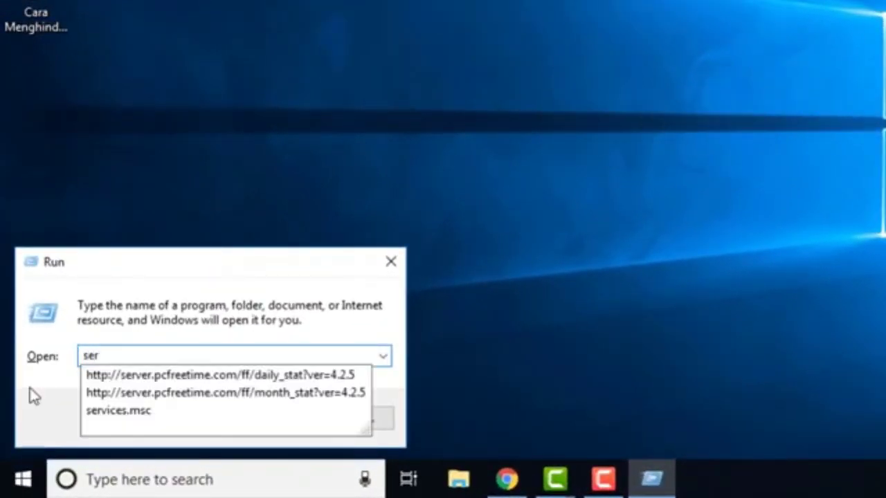
text(cs)
key(BackSpace)
key(BackSpace)
text(vi)
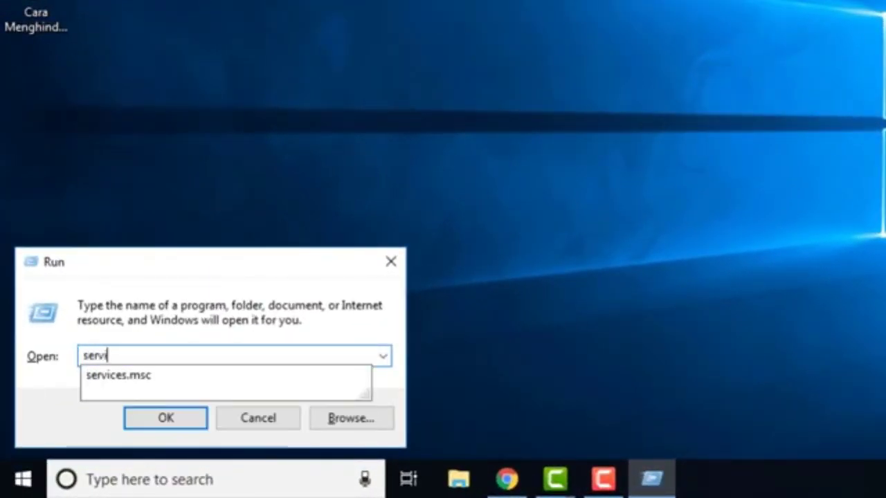
text(ces.m)
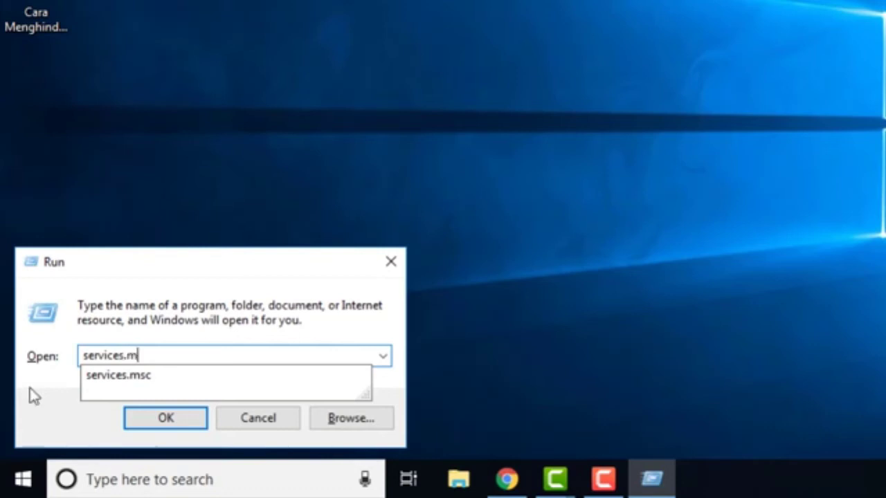
text(sc)
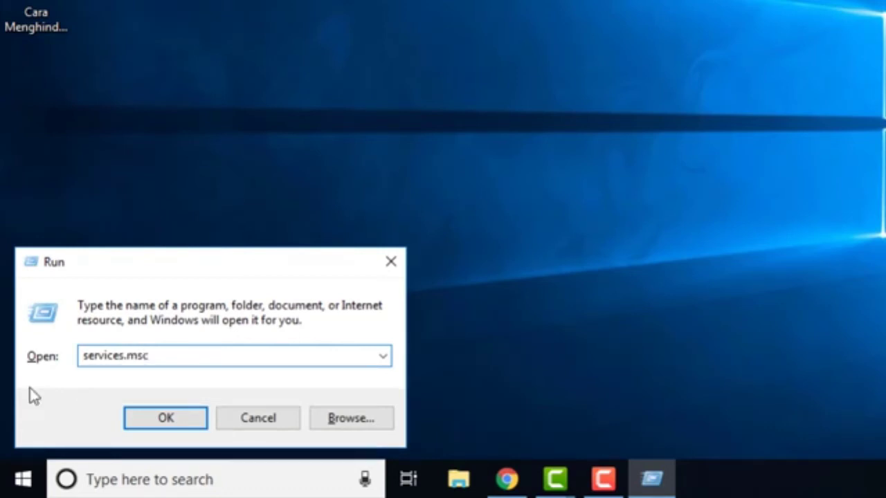
key(Return)
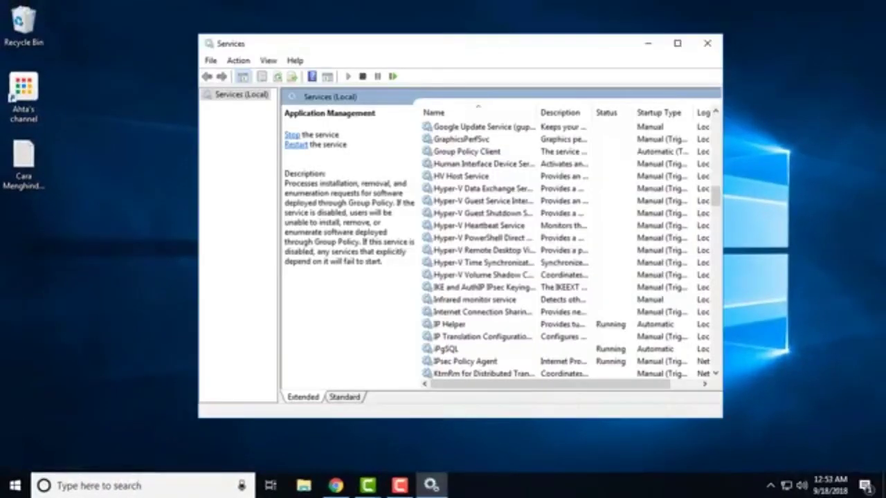
- Find the Windows Update service in the local services list and open its properties
scroll(623, 194, up, 20)
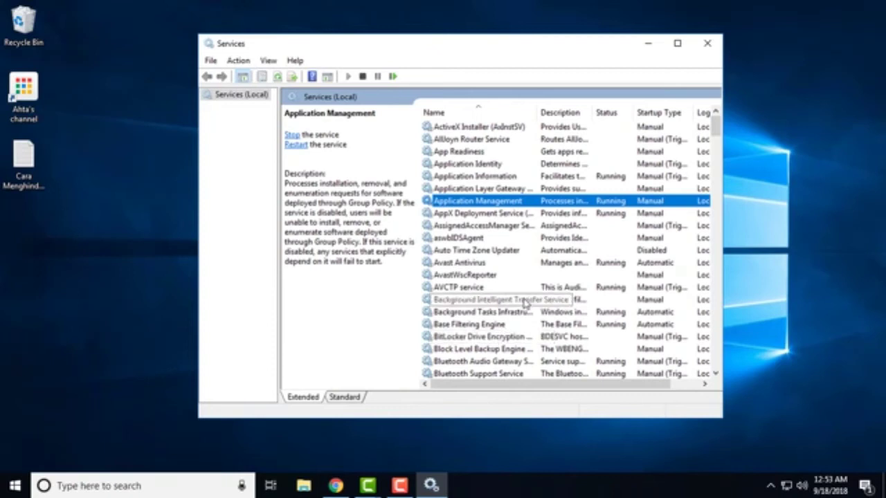
scroll(525, 302, down, 3)
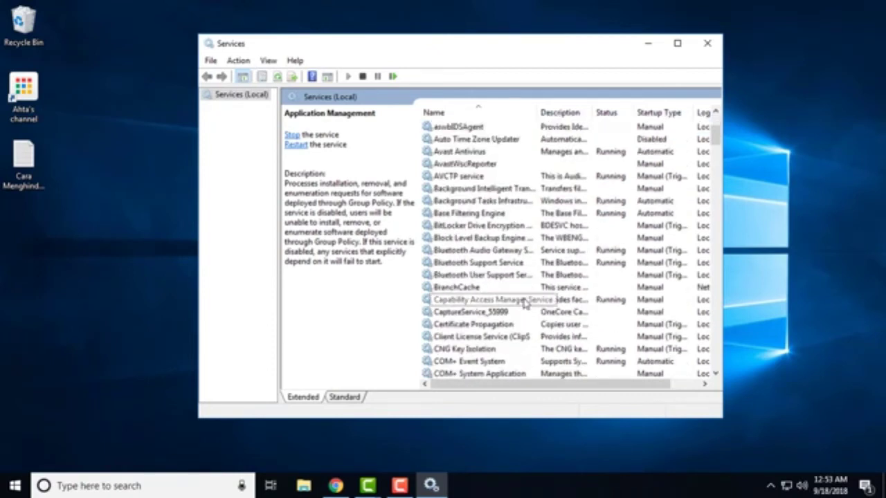
scroll(525, 303, down, 2)
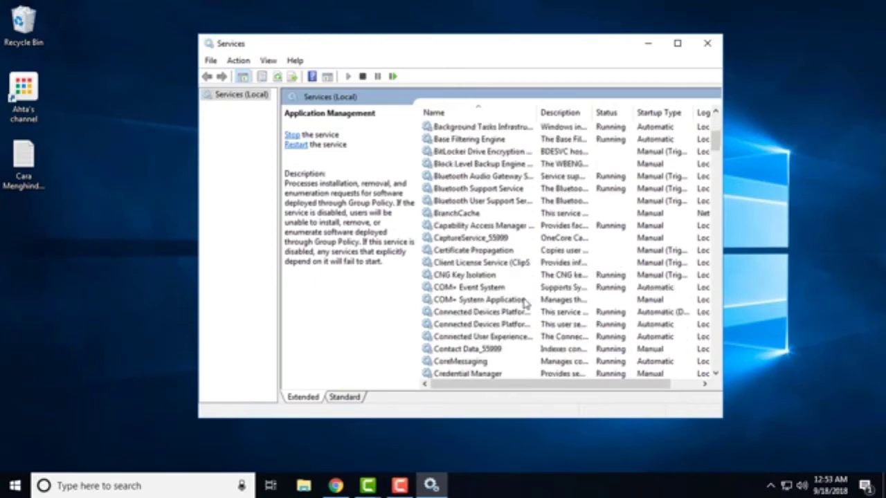
scroll(524, 303, down, 2)
scroll(524, 303, down, 10)
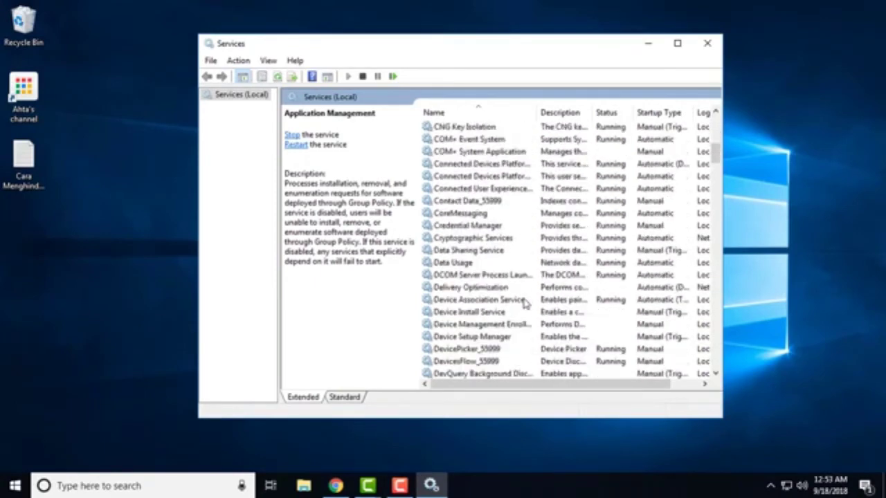
scroll(524, 303, down, 20)
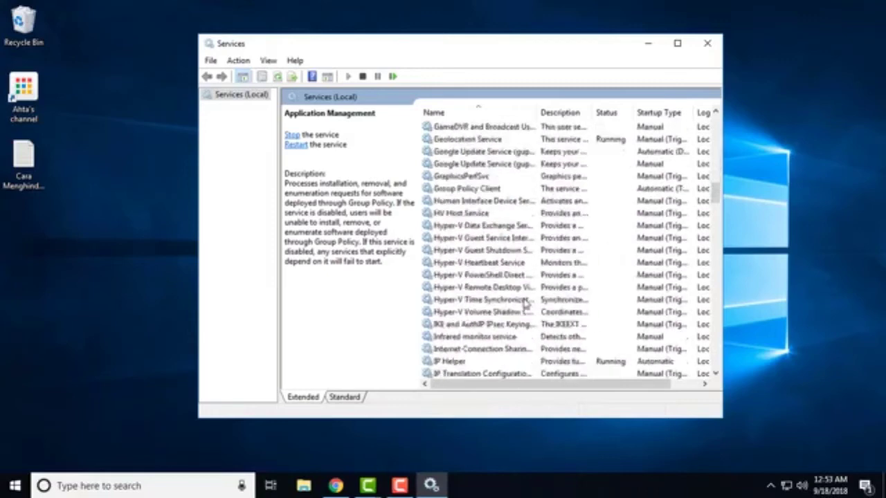
scroll(500, 302, down, 16)
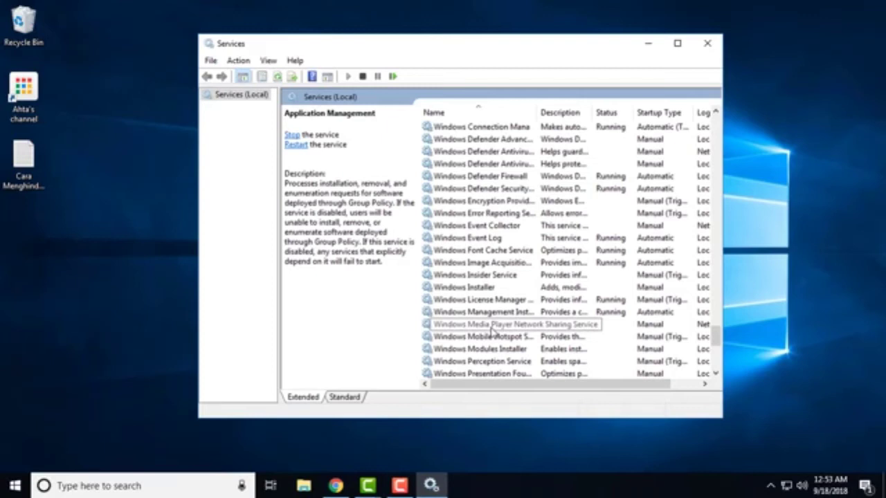
scroll(494, 333, down, 4)
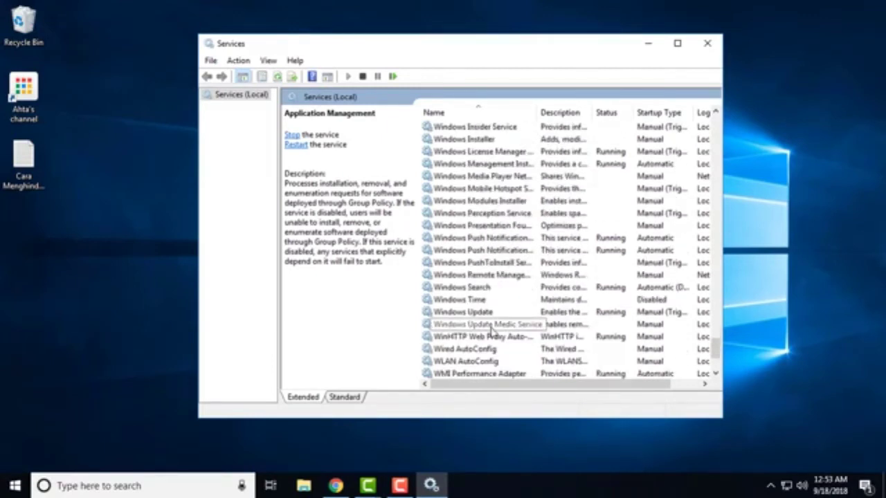
scroll(494, 333, down, 3)
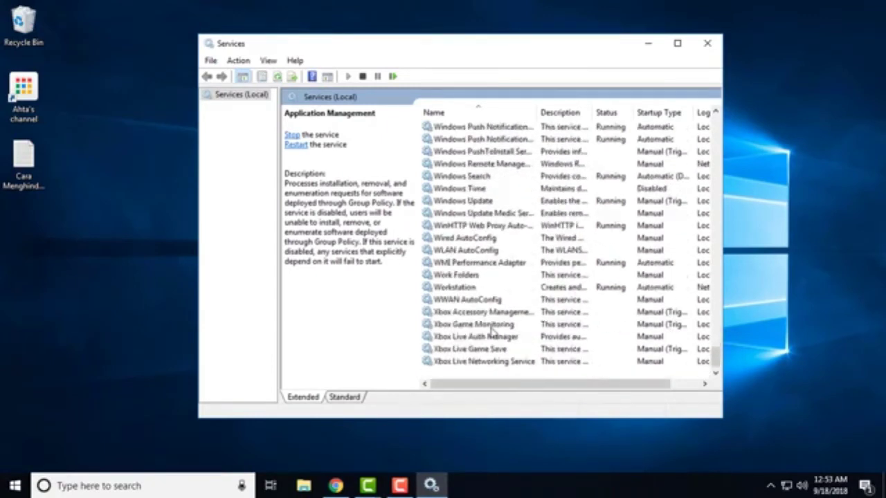
scroll(494, 333, up, 8)
scroll(493, 333, up, 4)
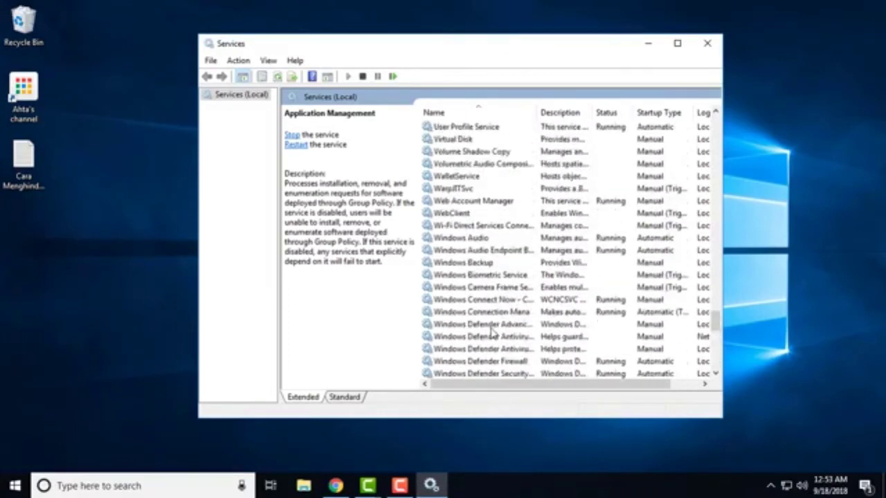
scroll(493, 333, down, 3)
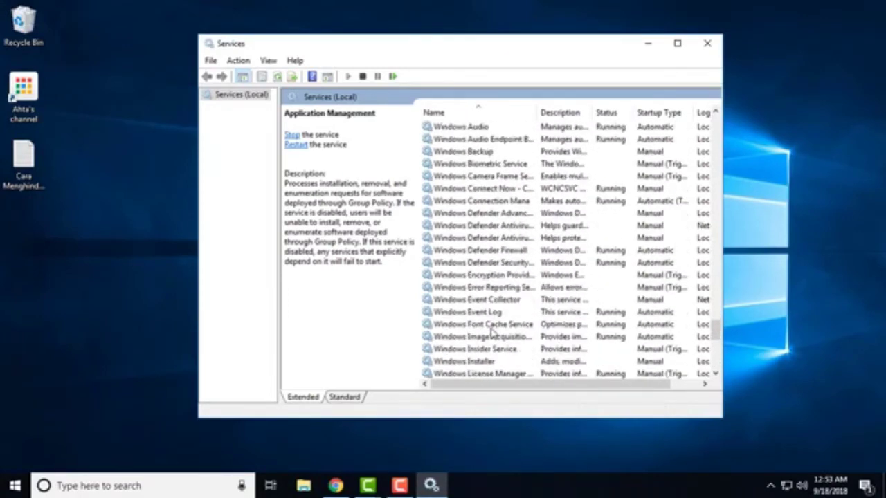
scroll(494, 333, down, 1)
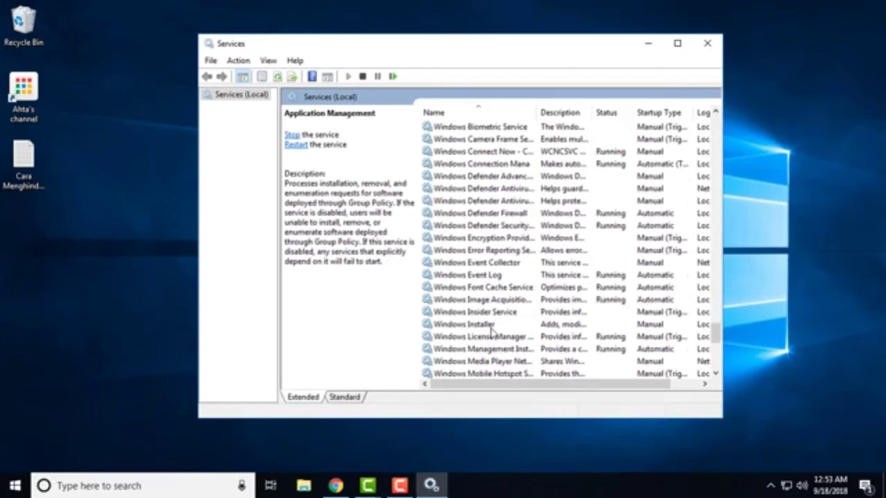
scroll(494, 333, down, 3)
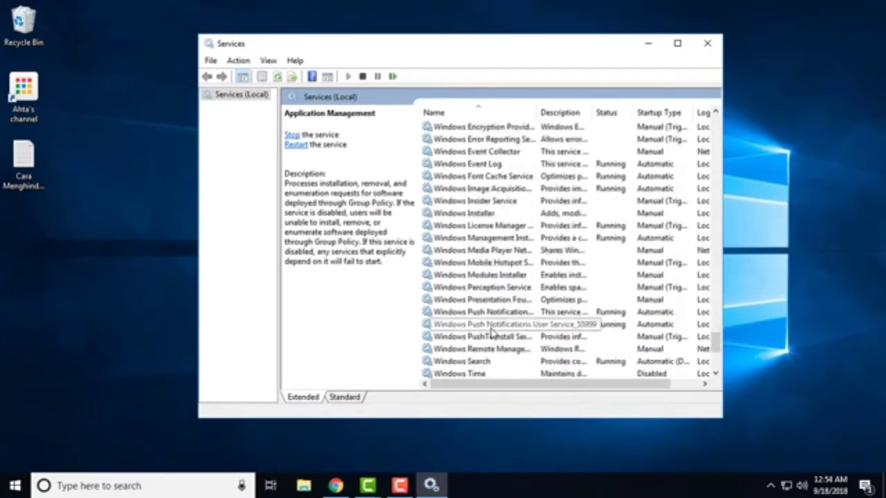
scroll(493, 333, down, 1)
scroll(493, 333, down, 1)
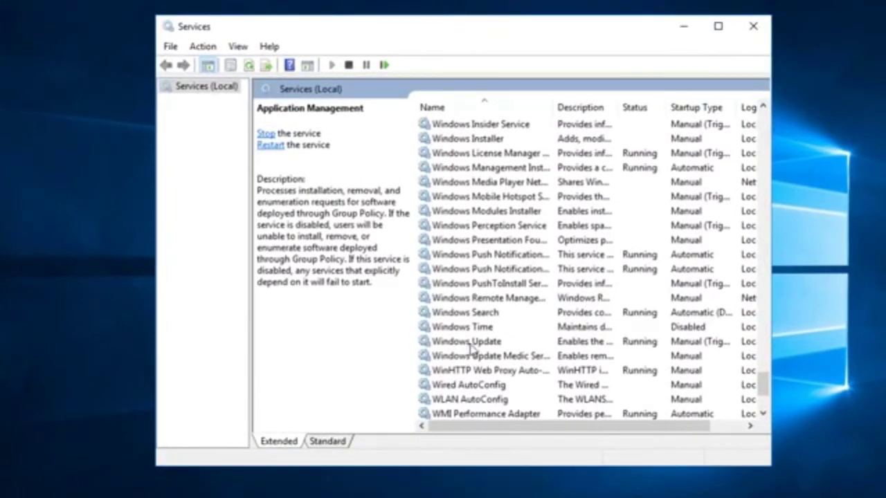
right_click(475, 350)
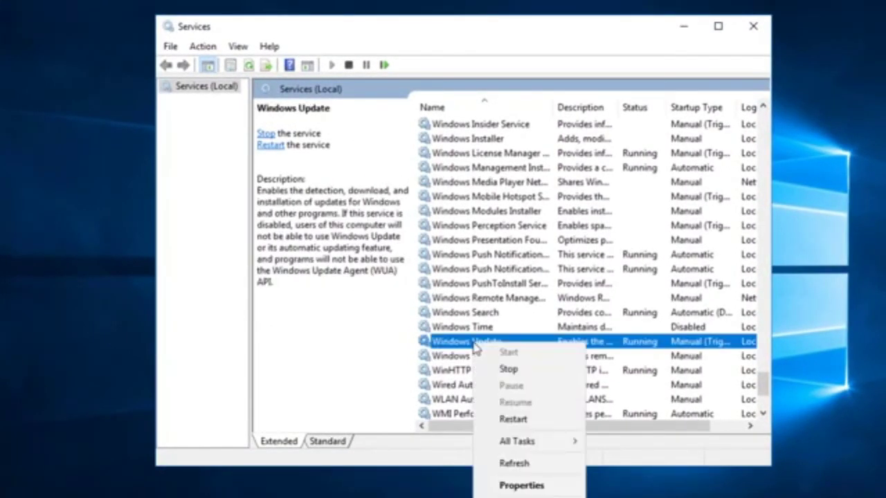
click(538, 489)
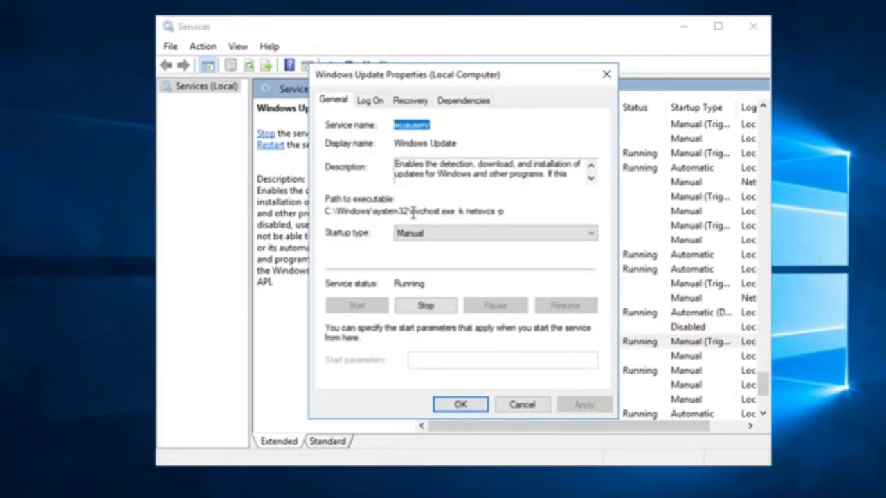
- Set the Windows Update service's startup type to Disabled, stop the service, and save the changes
click(436, 235)
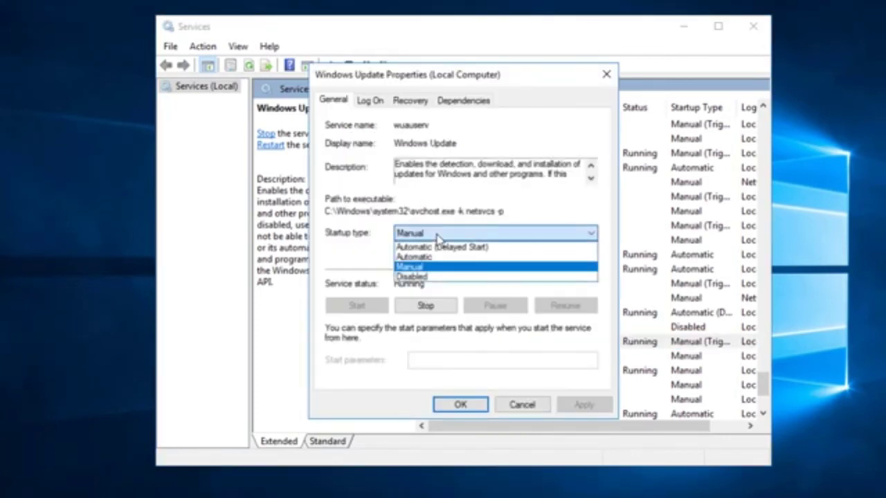
click(348, 241)
click(426, 235)
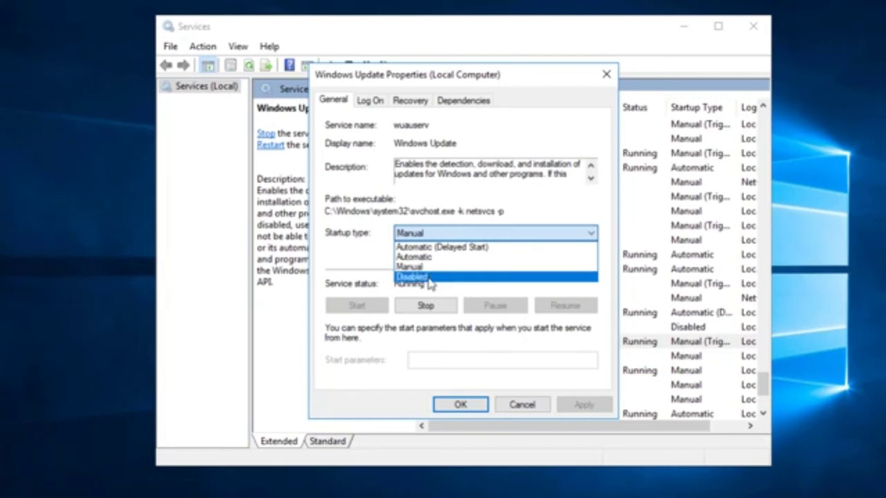
click(430, 277)
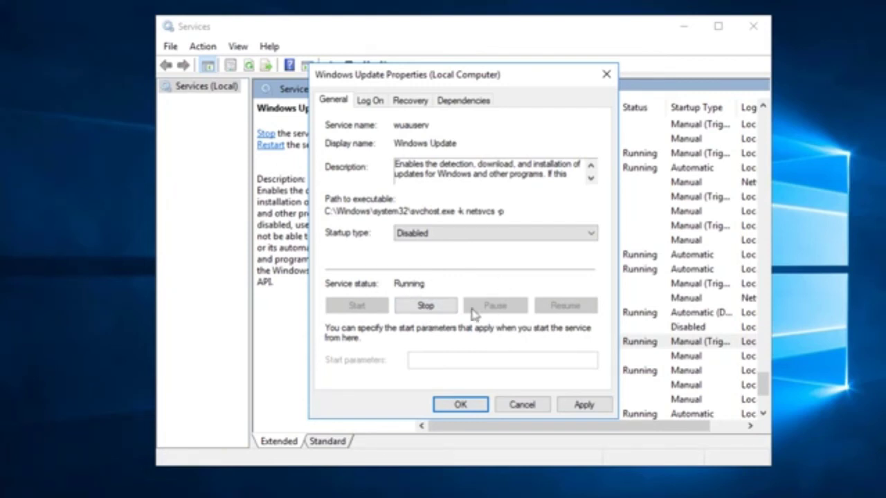
click(427, 307)
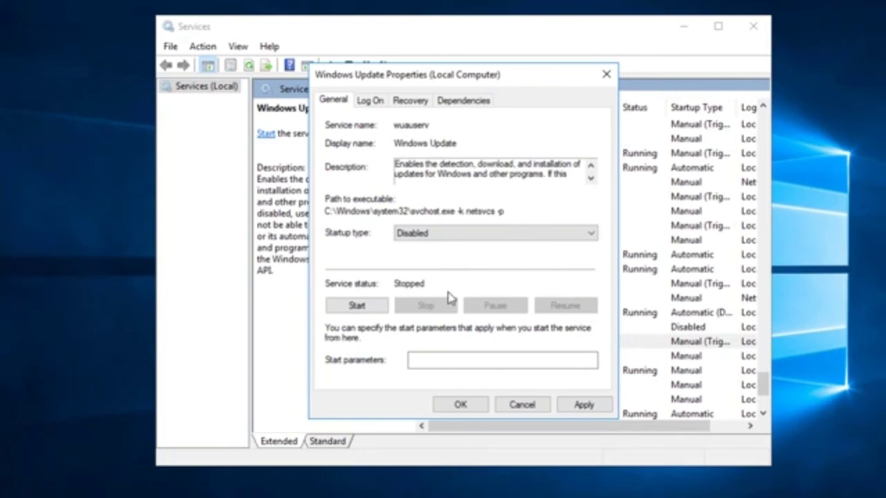
click(594, 410)
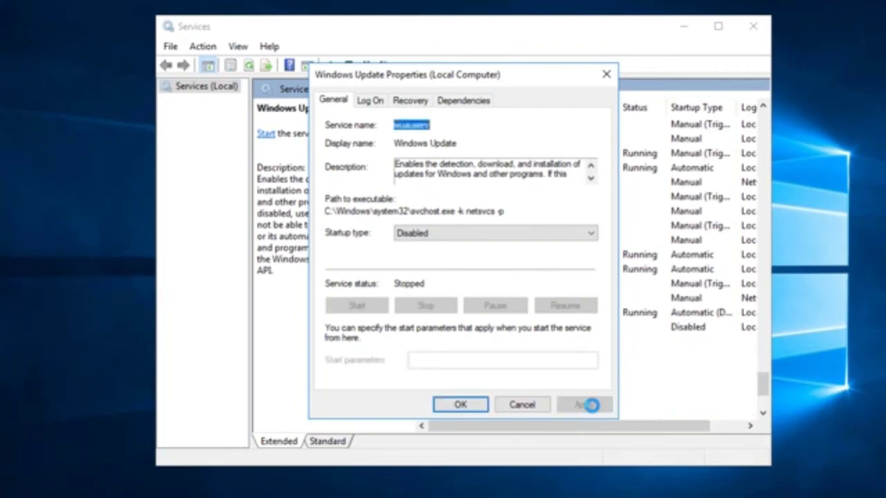
click(475, 405)
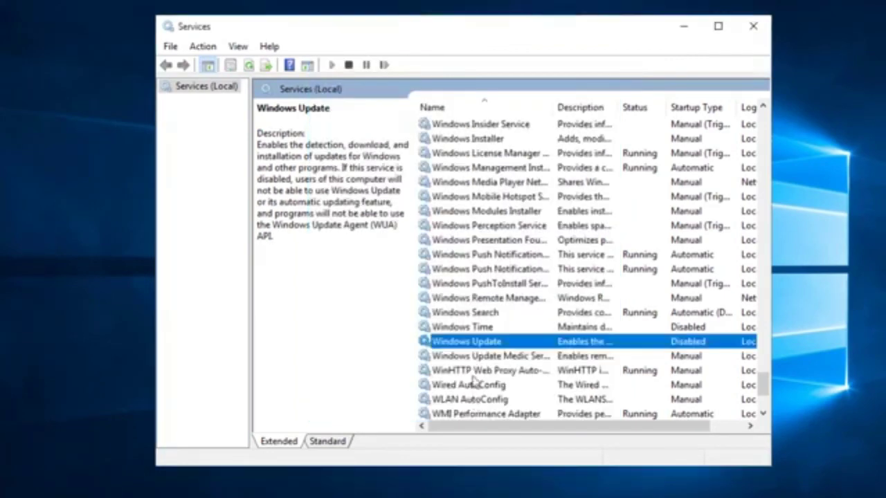
- Find the Print Spooler service in the services list and open its properties
click(489, 241)
scroll(493, 260, up, 20)
scroll(493, 260, up, 6)
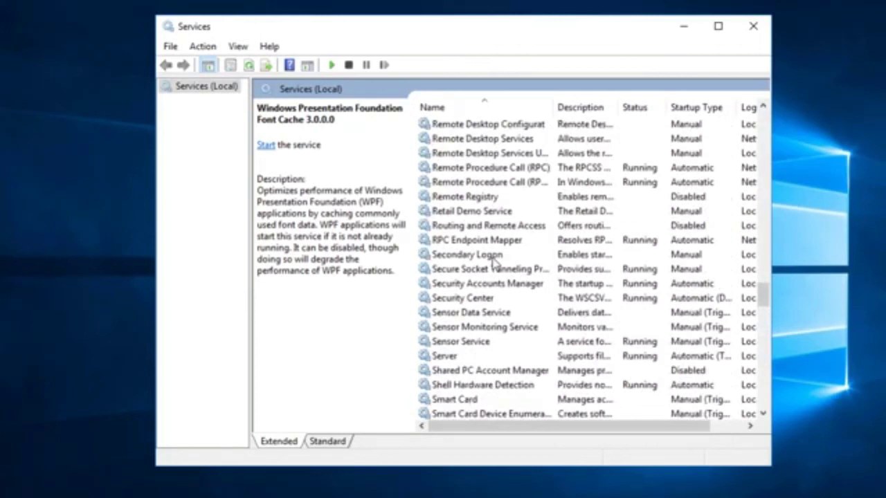
text(pr)
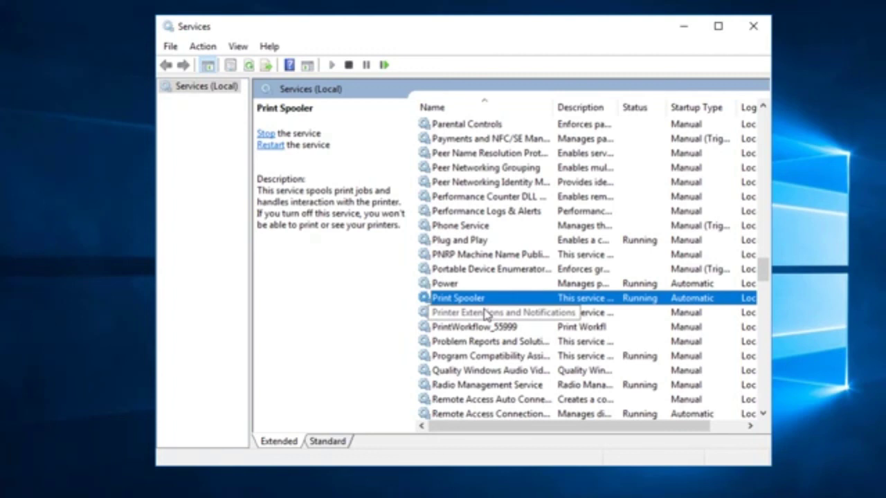
right_click(555, 303)
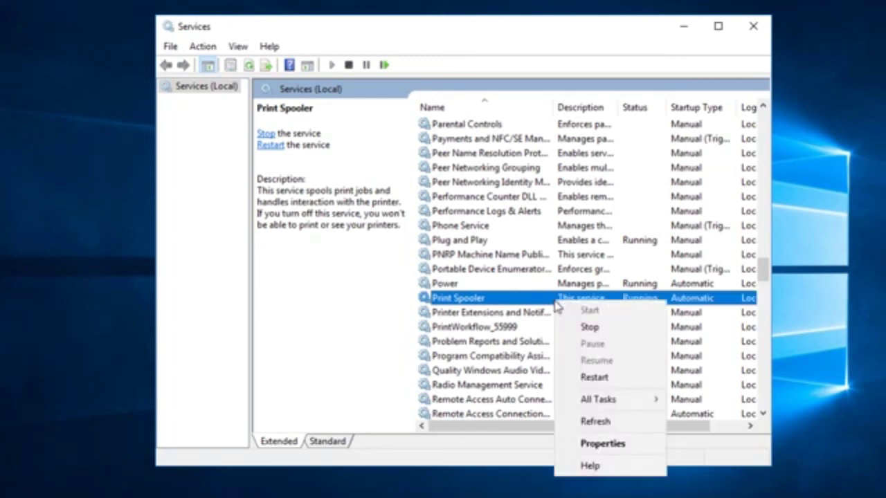
click(599, 443)
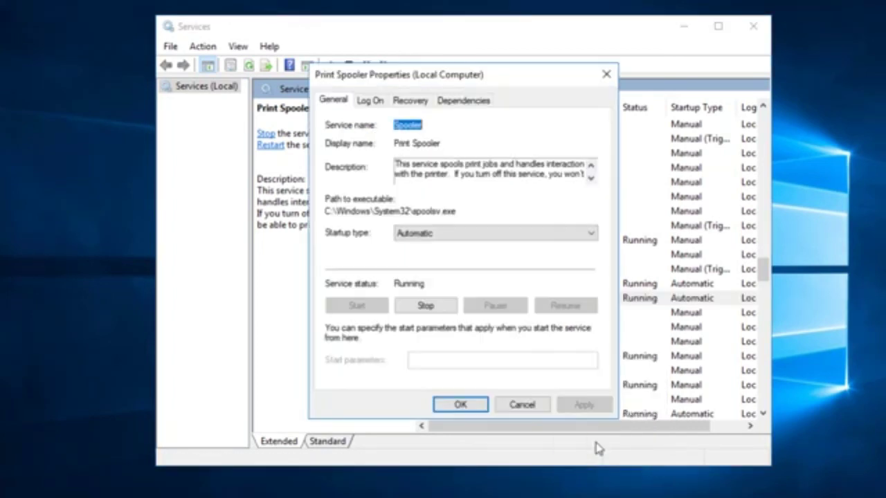
- Review the available startup types for Print Spooler and close its properties without changing anything
click(439, 235)
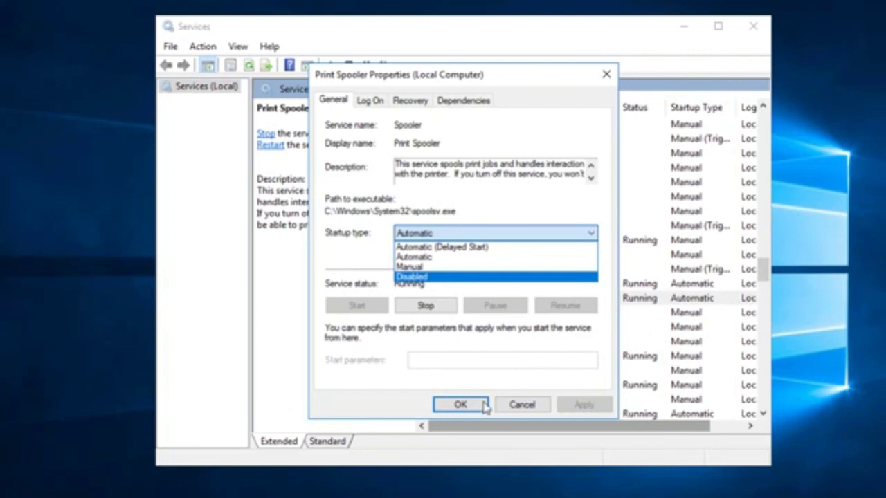
click(427, 366)
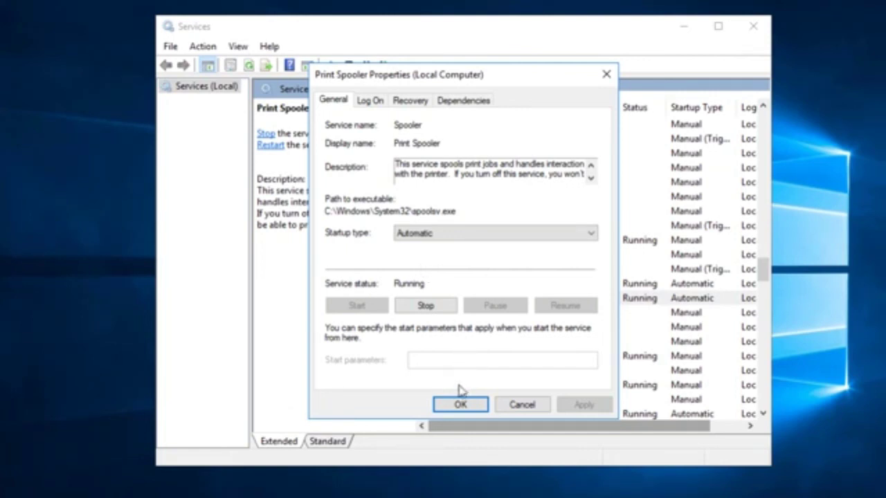
click(606, 75)
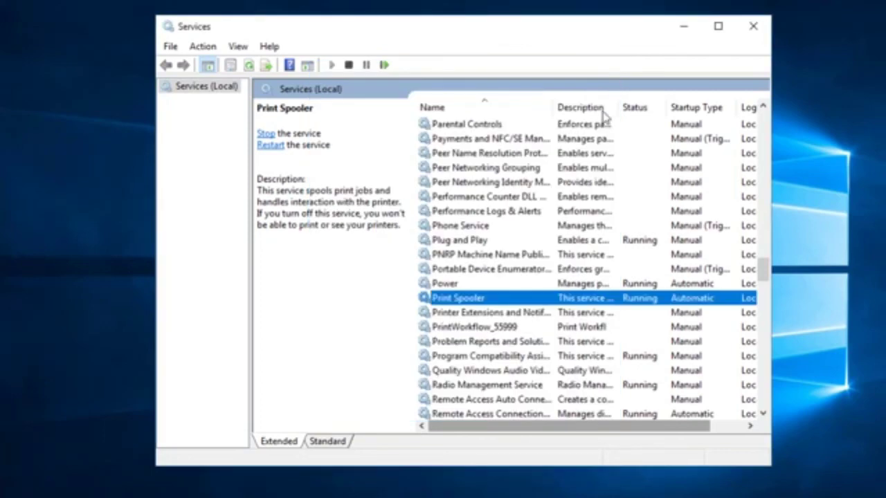
- Look through the services listed above Print Spooler and close the Services console
scroll(492, 234, up, 4)
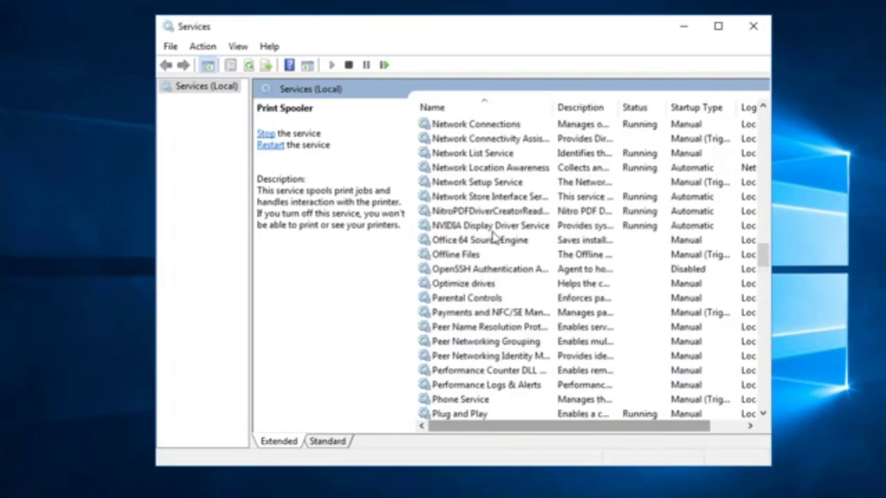
scroll(494, 237, up, 4)
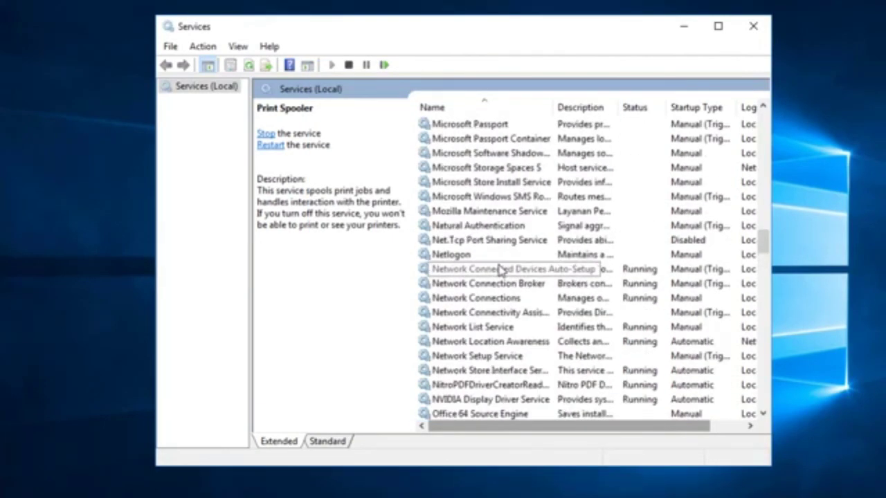
scroll(502, 270, up, 4)
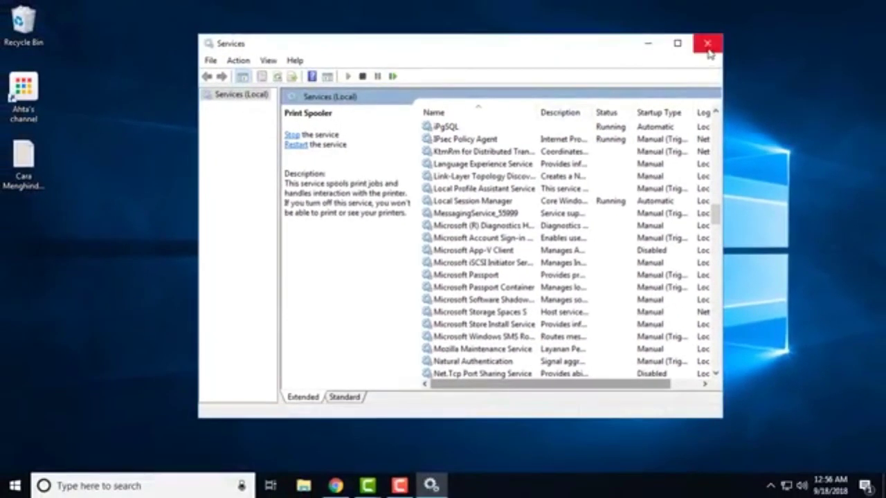
click(716, 39)
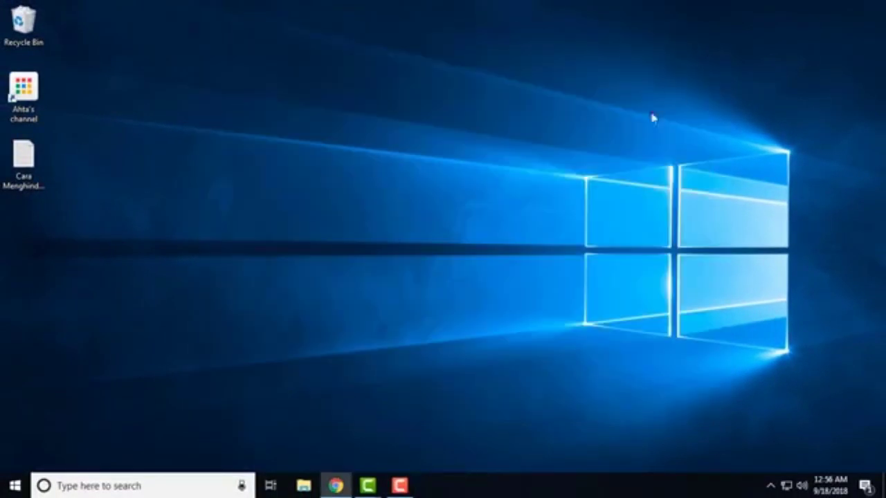
- Refresh the desktop
right_click(467, 174)
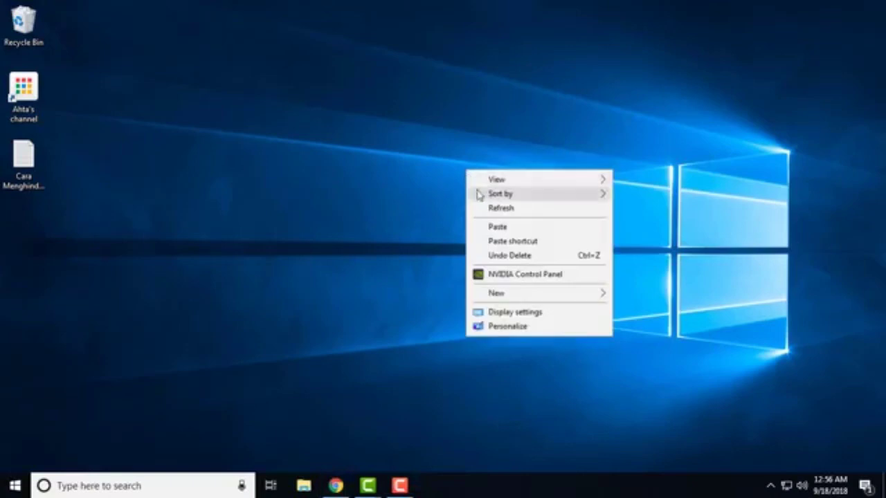
click(489, 208)
right_click(406, 146)
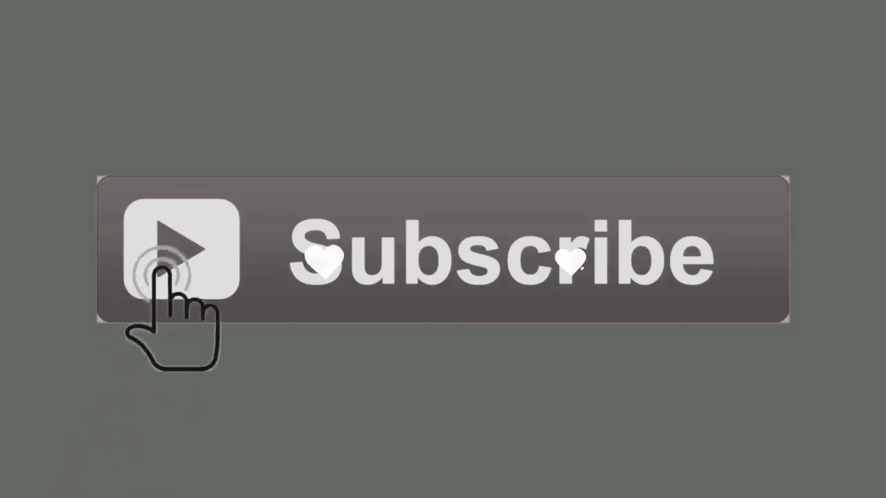